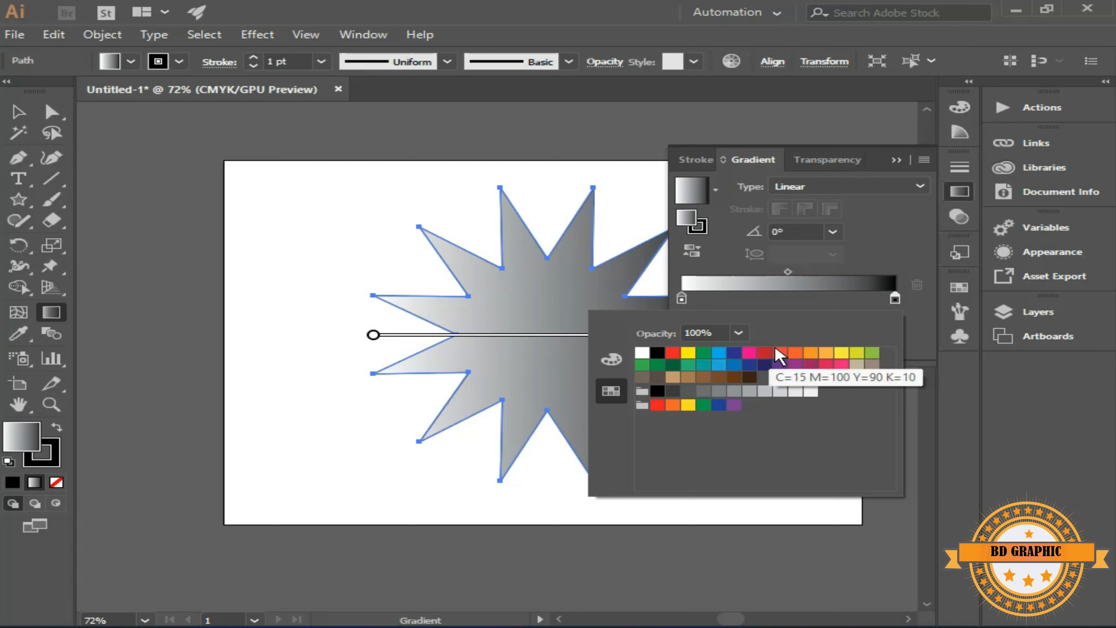
Give the star a radial gradient running from red at the center to yellow (C=5 M=0 Y=90 K=0) at the edge
{"action": "left_click", "coordinate": [842, 363]}
{"action": "double_click", "coordinate": [681, 298]}
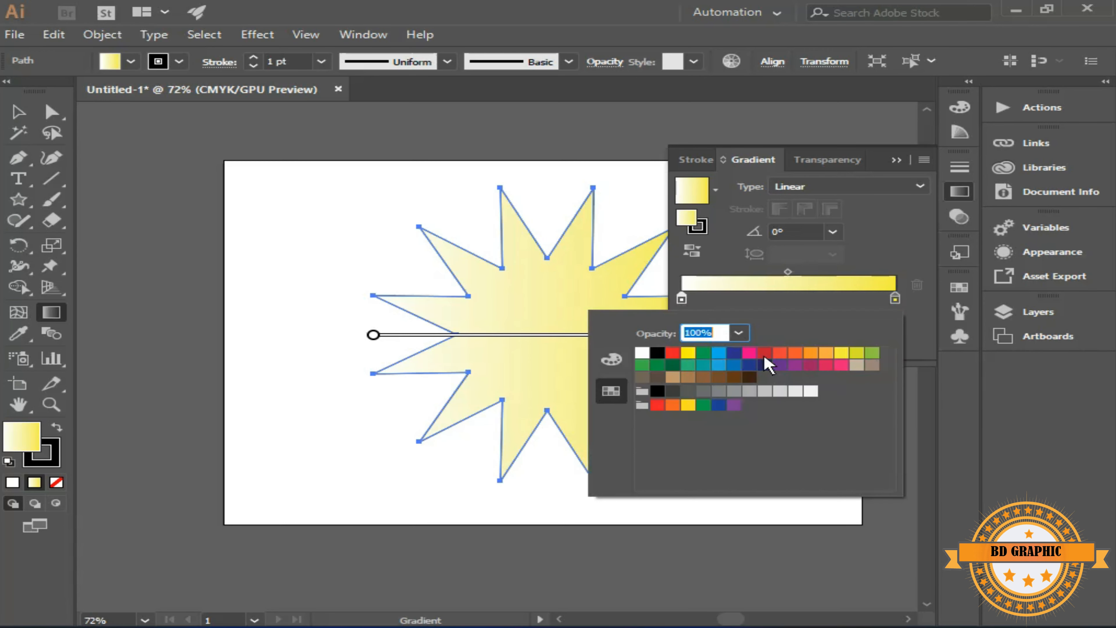
{"action": "left_click", "coordinate": [765, 353]}
{"action": "left_click", "coordinate": [845, 213]}
{"action": "left_click", "coordinate": [918, 187]}
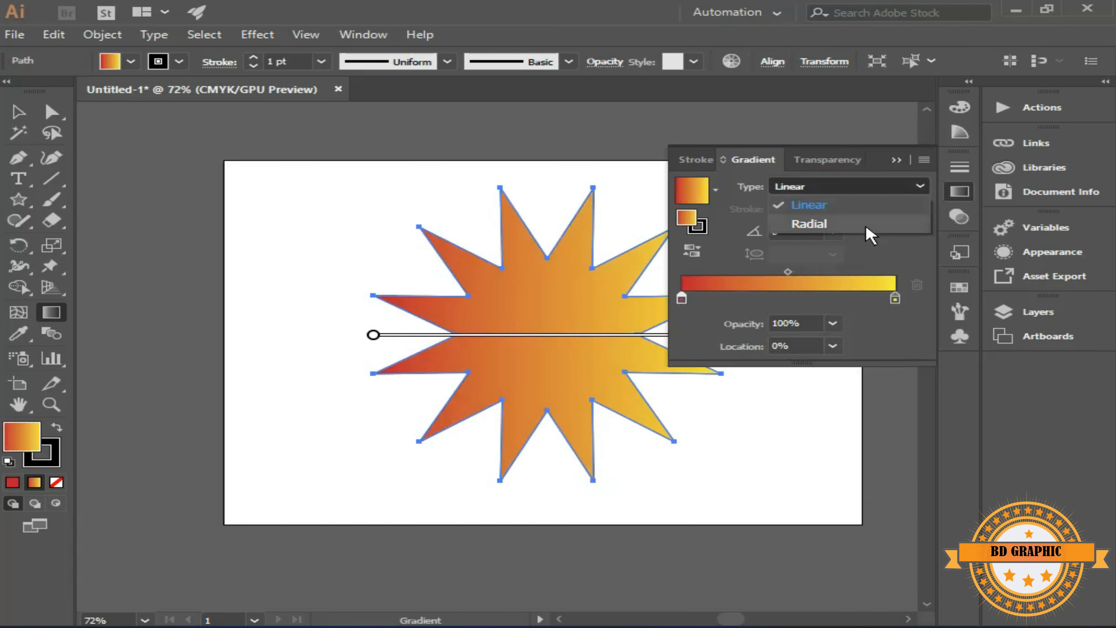
{"action": "left_click", "coordinate": [870, 231]}
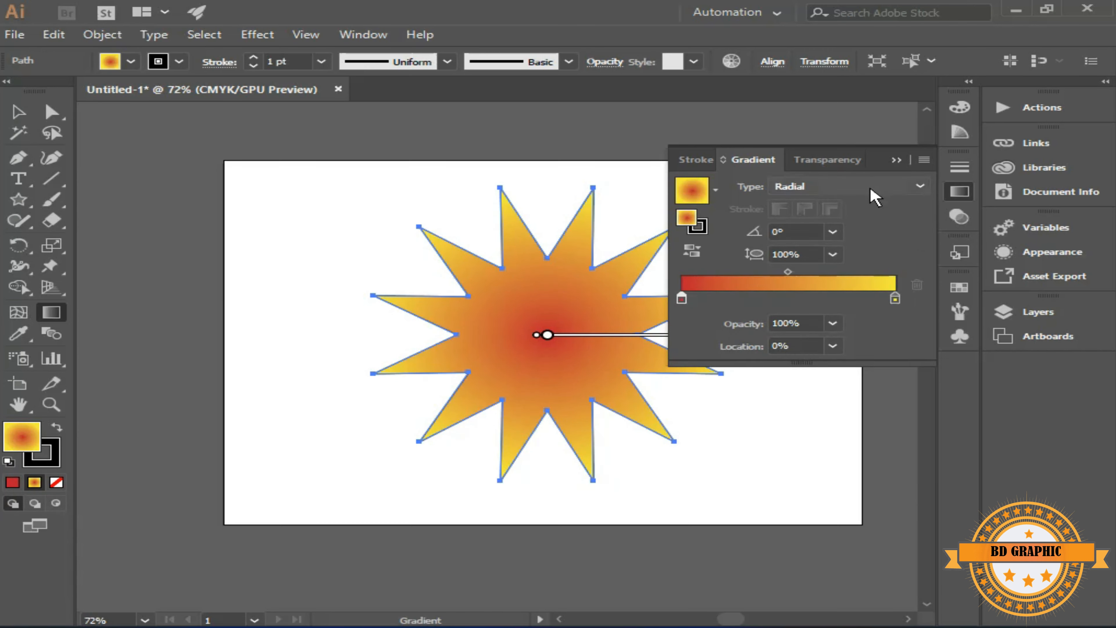
{"action": "left_click", "coordinate": [896, 160]}
Shift the star's gradient center slightly to the right and move its midpoint outward so red fills the body
{"action": "left_click_drag", "start_coordinate": [547, 337], "coordinate": [556, 338]}
{"action": "mouse_move", "coordinate": [558, 343]}
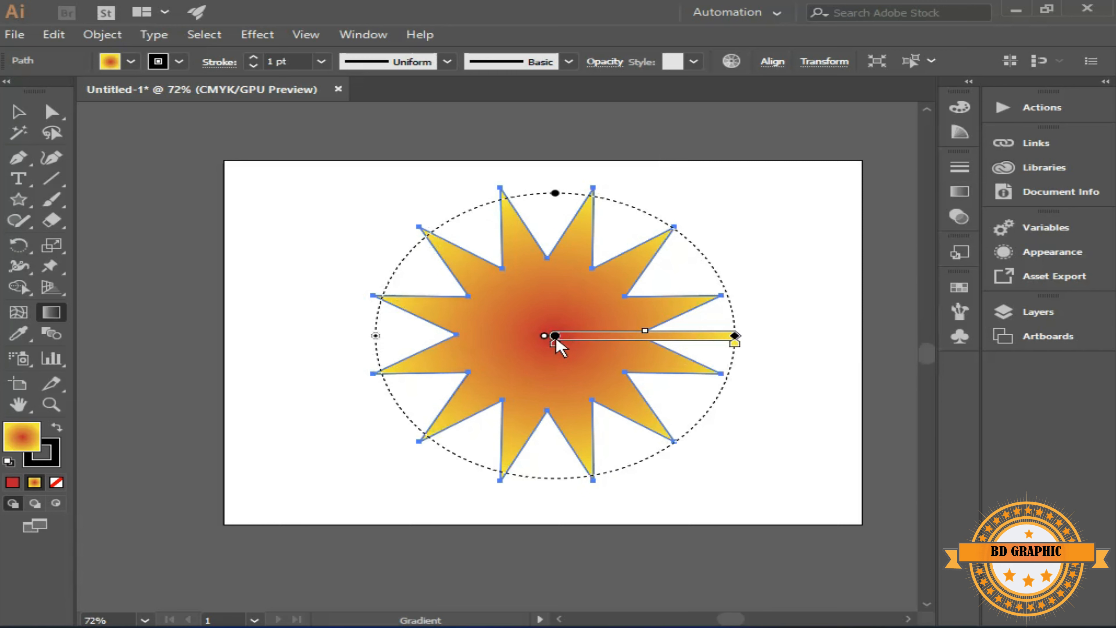
{"action": "mouse_move", "coordinate": [646, 332]}
{"action": "left_mouse_down"}
{"action": "mouse_move", "coordinate": [730, 338]}
{"action": "mouse_move", "coordinate": [714, 337]}
{"action": "left_mouse_up"}
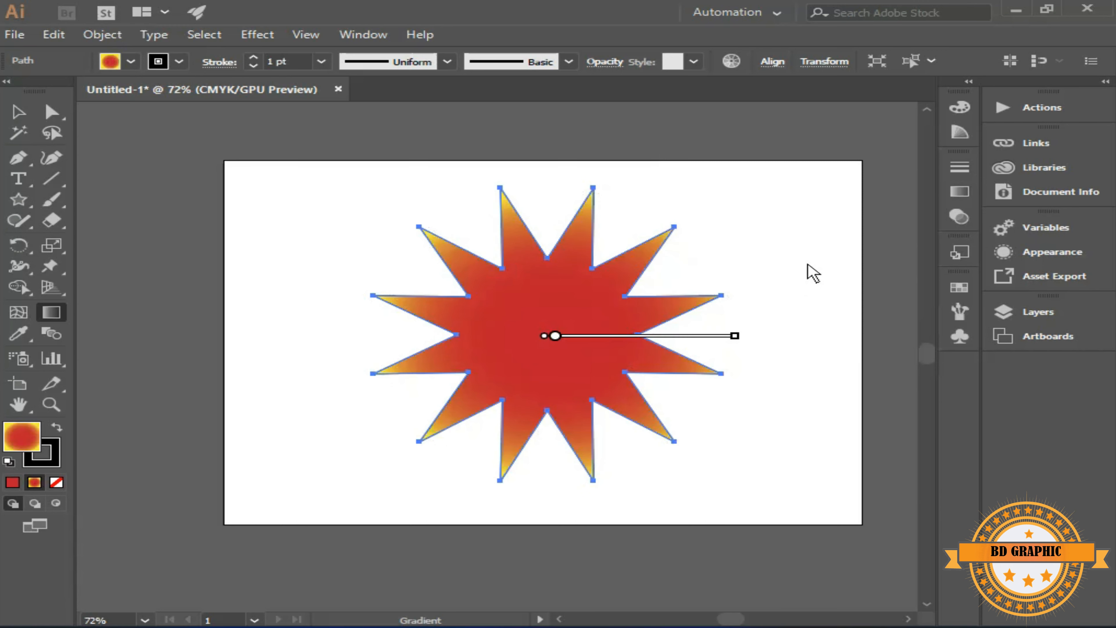
{"action": "mouse_move", "coordinate": [527, 207]}
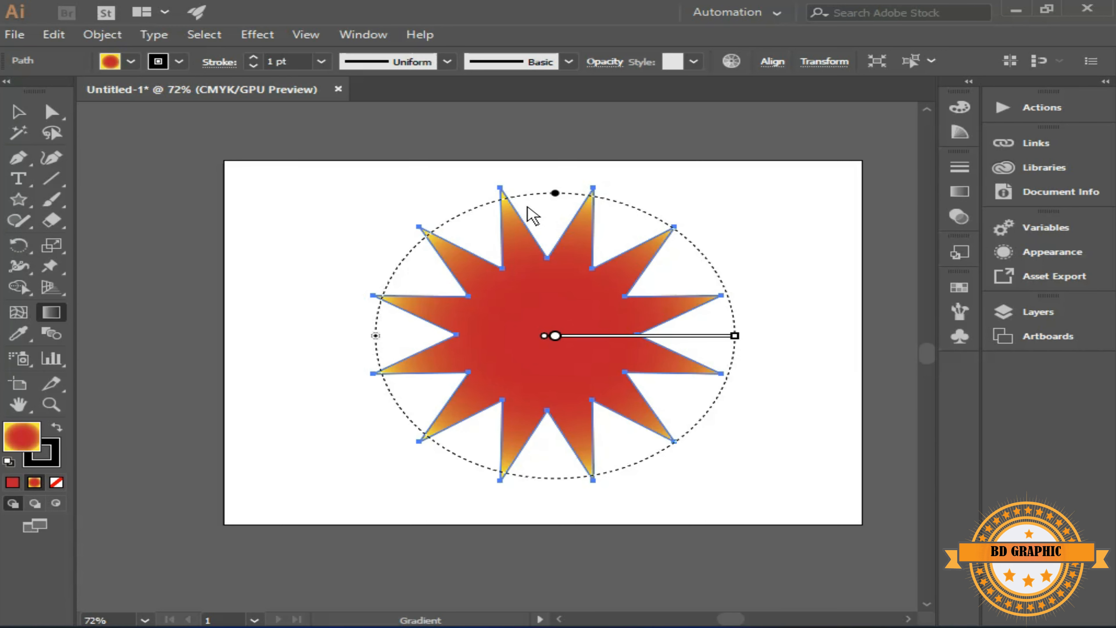
Draw an ellipse over the middle of the star
{"action": "left_click", "coordinate": [19, 113]}
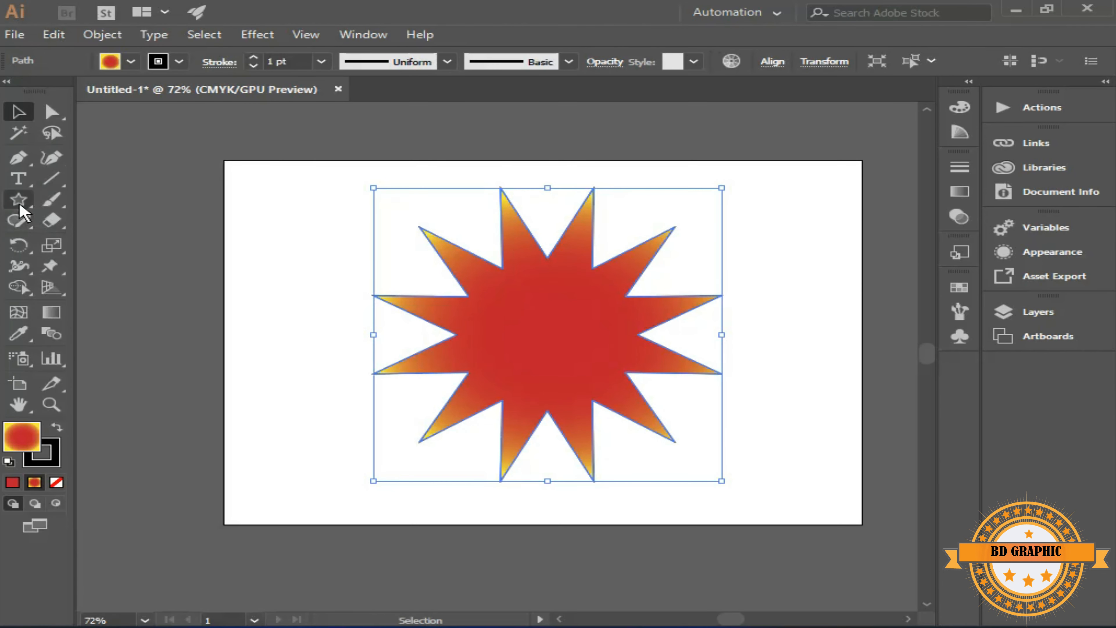
{"action": "left_click_drag", "start_coordinate": [20, 205], "coordinate": [81, 241]}
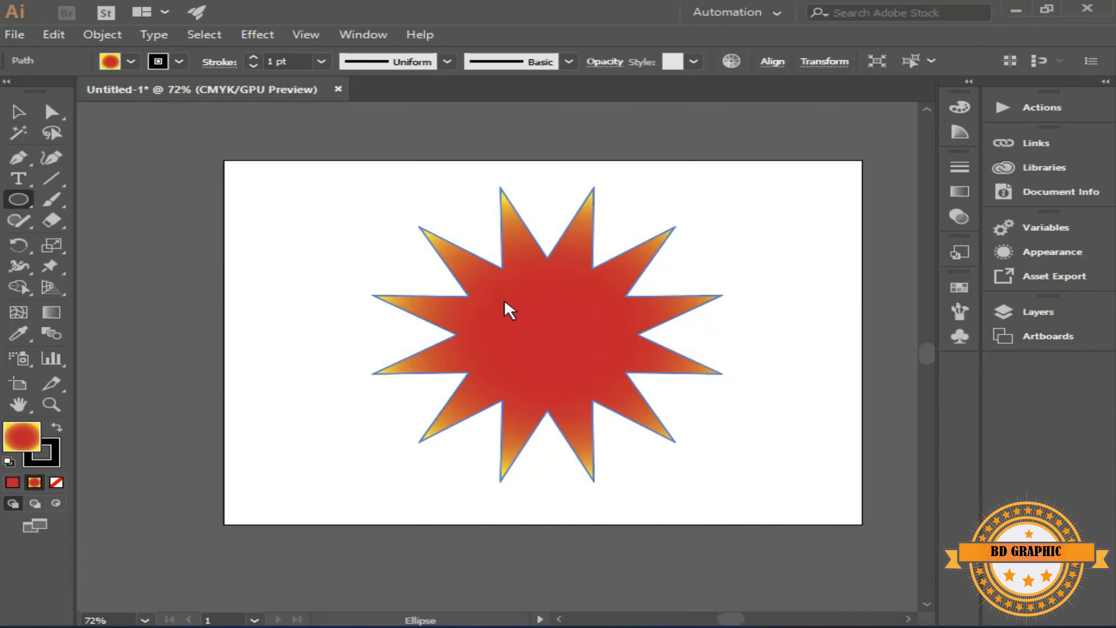
{"action": "mouse_move", "coordinate": [479, 313]}
{"action": "left_mouse_down"}
{"action": "mouse_move", "coordinate": [541, 339]}
{"action": "mouse_move", "coordinate": [586, 398]}
{"action": "mouse_move", "coordinate": [523, 304]}
{"action": "mouse_move", "coordinate": [543, 314]}
{"action": "left_mouse_up"}
{"action": "key", "text": "v"}
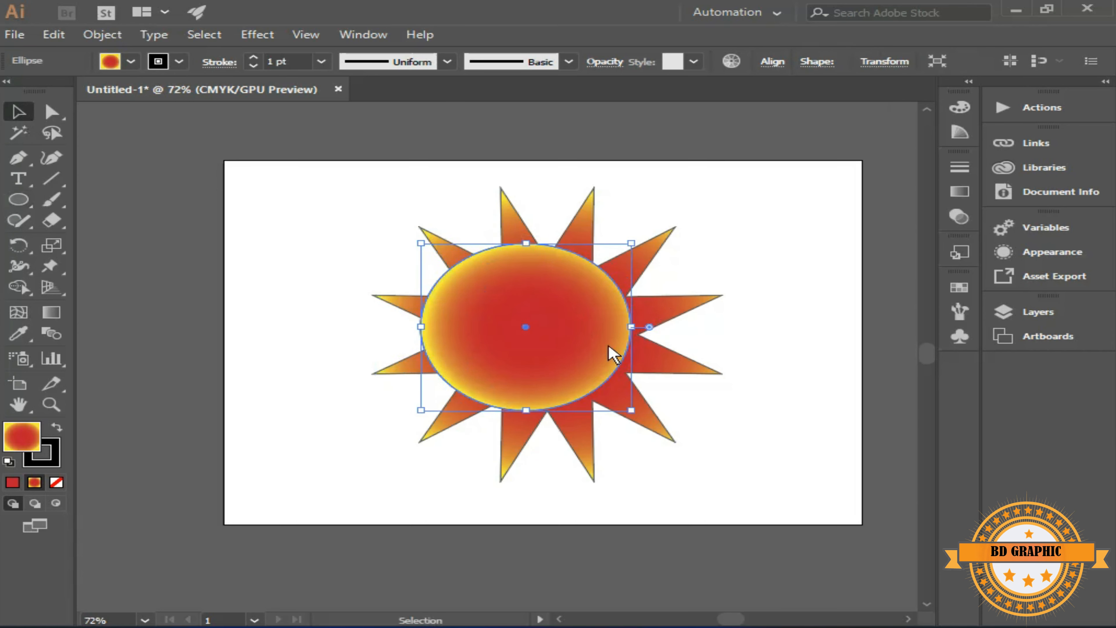
Shrink the ellipse and center it inside the star's body
{"action": "left_click_drag", "start_coordinate": [631, 411], "coordinate": [602, 387]}
{"action": "left_click_drag", "start_coordinate": [544, 324], "coordinate": [567, 334]}
{"action": "mouse_move", "coordinate": [623, 395]}
{"action": "left_mouse_down"}
{"action": "mouse_move", "coordinate": [602, 376]}
{"action": "mouse_move", "coordinate": [623, 393]}
{"action": "mouse_move", "coordinate": [616, 383]}
{"action": "left_mouse_up"}
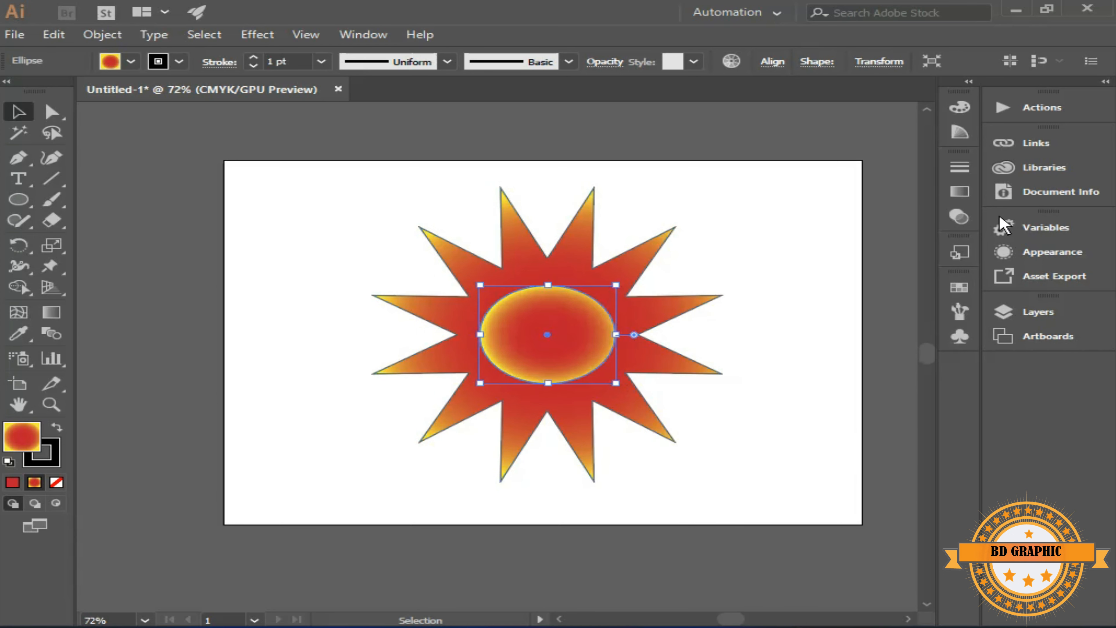
Set the outer color stop of the ellipse's radial gradient to orange
{"action": "left_click", "coordinate": [959, 192]}
{"action": "left_click", "coordinate": [897, 300]}
{"action": "double_click", "coordinate": [895, 299]}
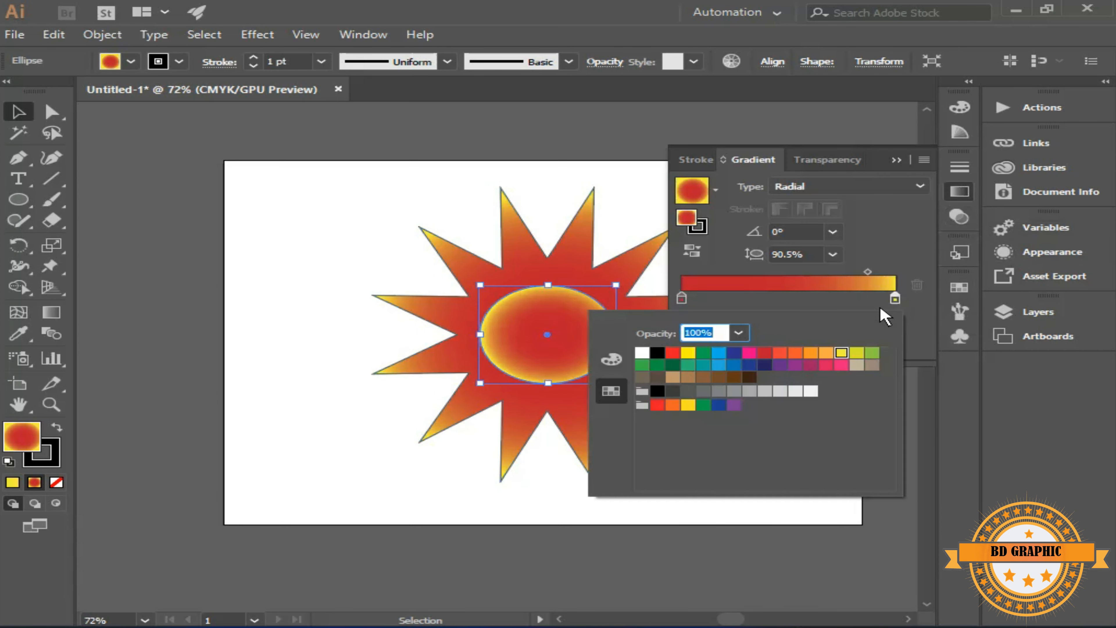
{"action": "left_click", "coordinate": [754, 367]}
{"action": "left_click", "coordinate": [932, 324]}
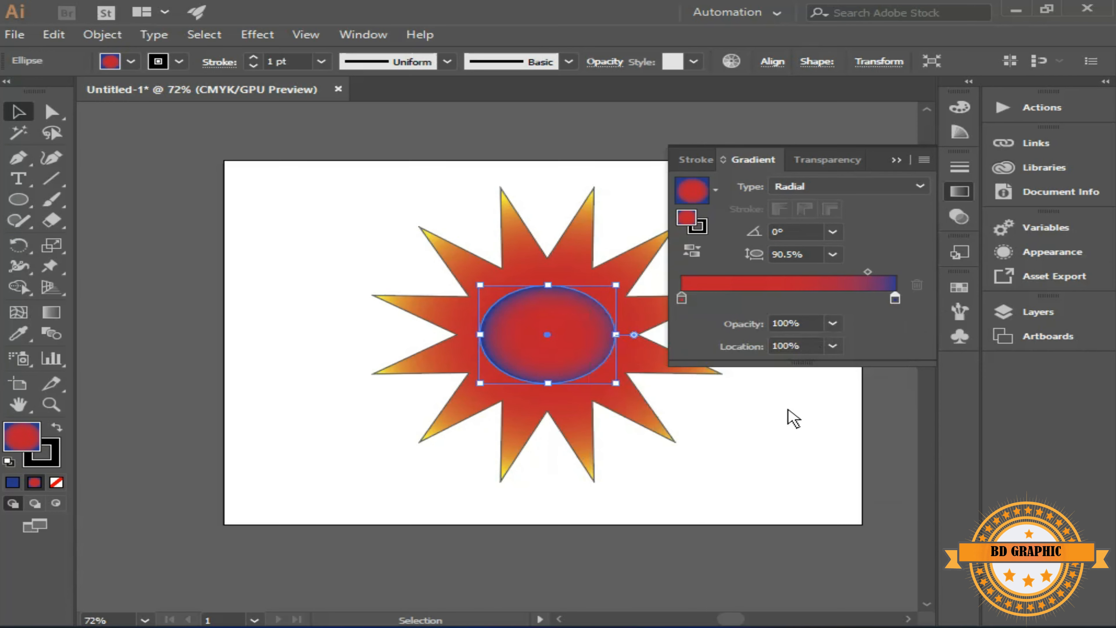
{"action": "left_click", "coordinate": [852, 361]}
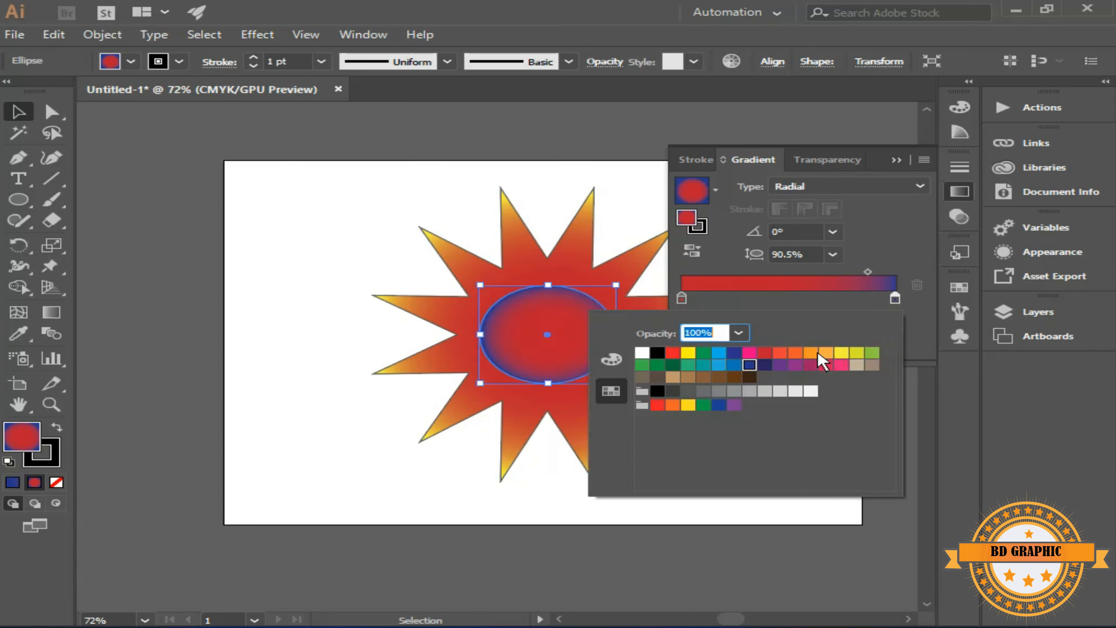
{"action": "left_click", "coordinate": [811, 353]}
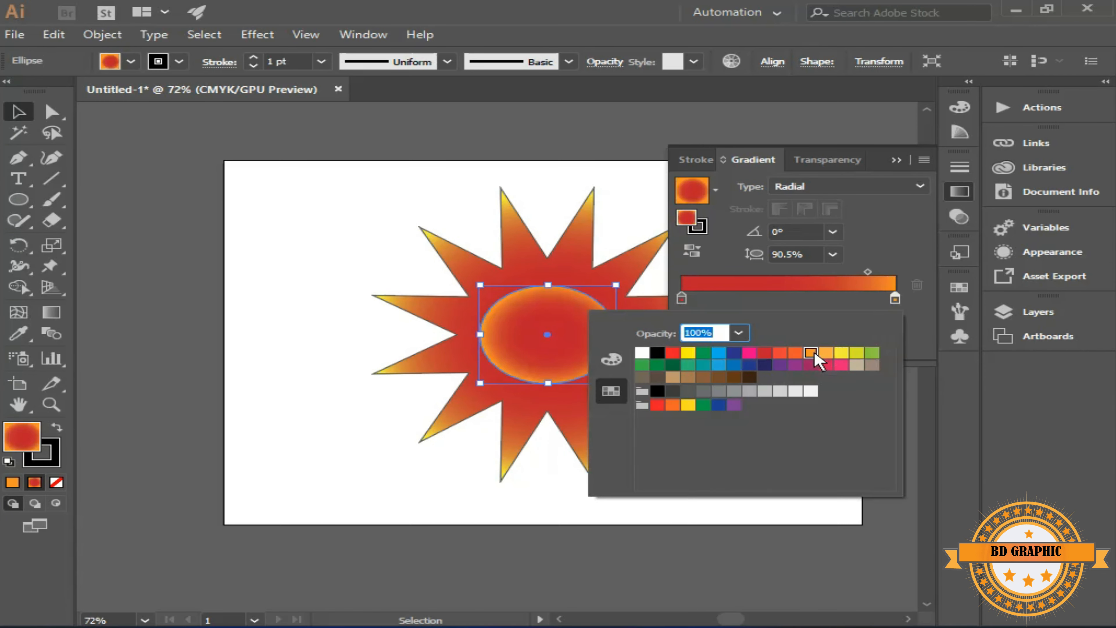
Set the inner color stop of the ellipse's gradient to dark blue and move the gradient midpoint slightly inward
{"action": "left_click", "coordinate": [682, 300]}
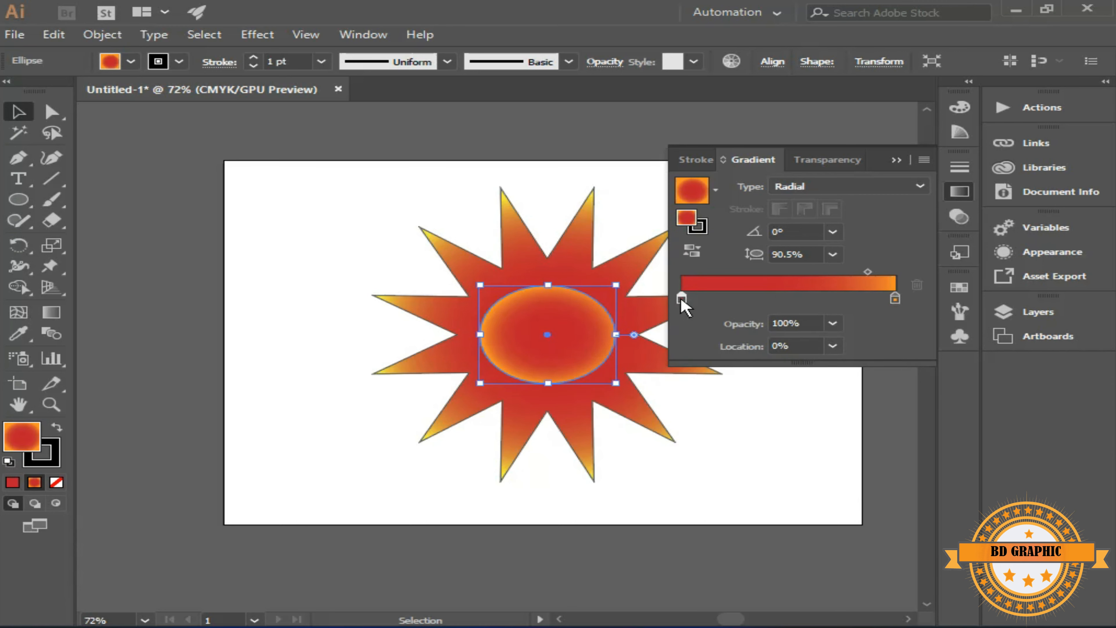
{"action": "double_click", "coordinate": [681, 300]}
{"action": "left_click", "coordinate": [733, 352]}
{"action": "left_click", "coordinate": [924, 397]}
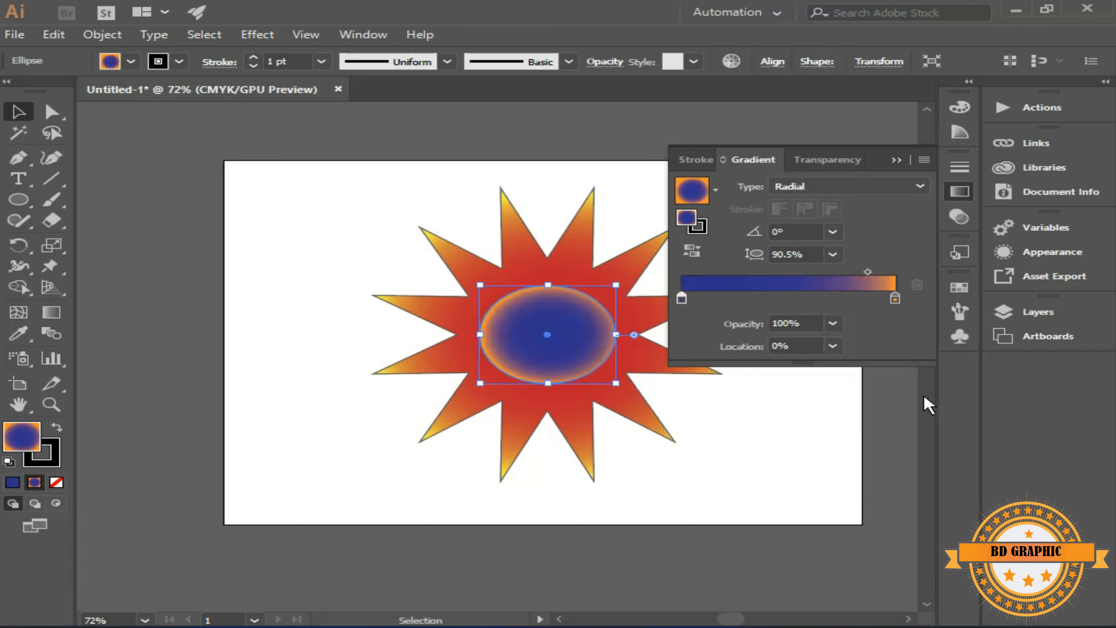
{"action": "left_click_drag", "start_coordinate": [868, 272], "coordinate": [863, 272]}
{"action": "left_click", "coordinate": [895, 159]}
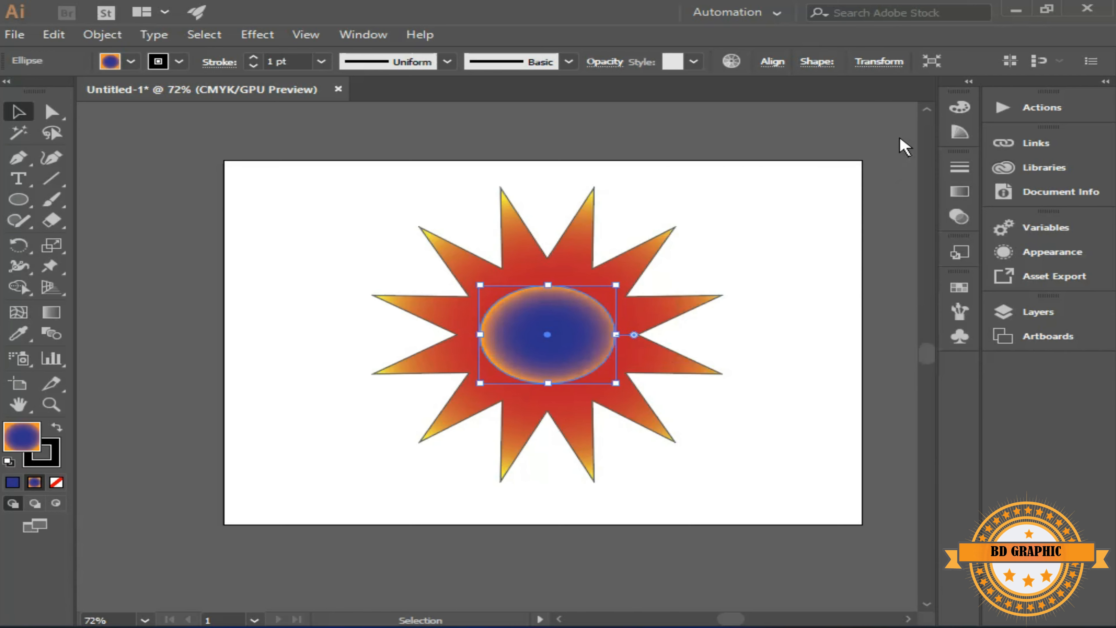
Remove the stroke from both the star and the ellipse
{"action": "left_click", "coordinate": [882, 305]}
{"action": "left_click_drag", "start_coordinate": [717, 204], "coordinate": [411, 332]}
{"action": "left_click", "coordinate": [177, 64]}
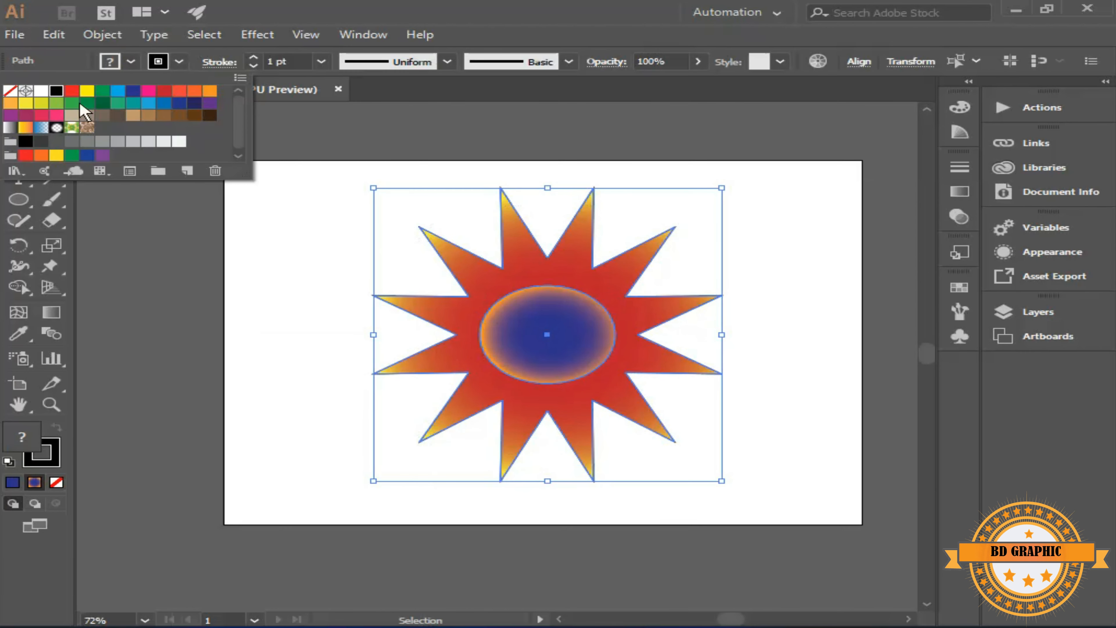
{"action": "left_click", "coordinate": [9, 91]}
{"action": "left_click", "coordinate": [266, 291]}
{"action": "left_click", "coordinate": [290, 261]}
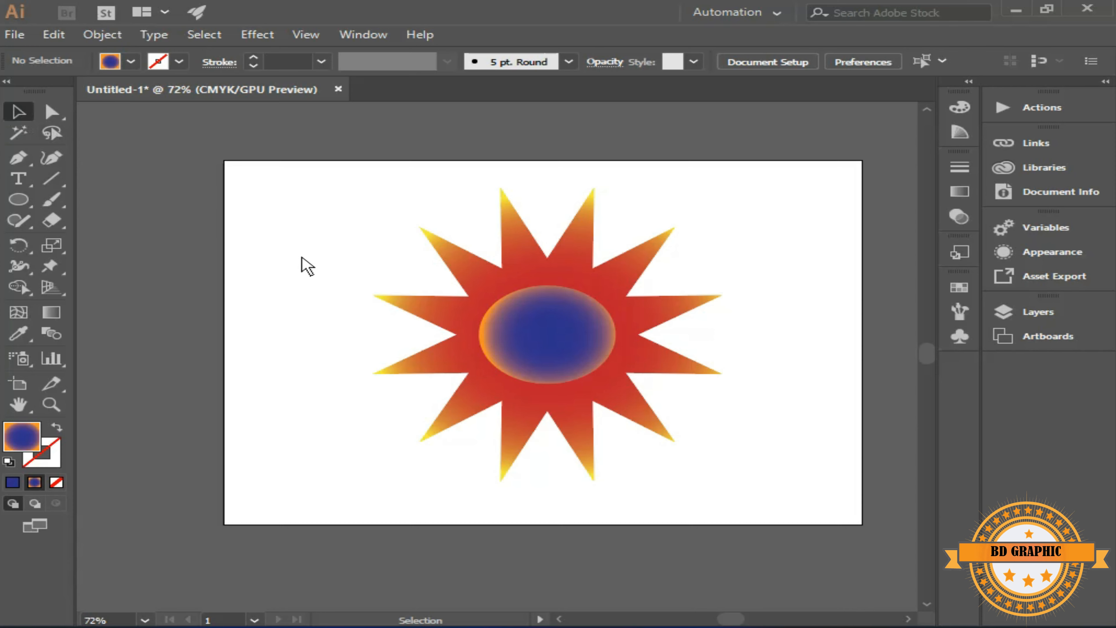
Copy the star and paste the duplicate in front of the ellipse
{"action": "left_click", "coordinate": [625, 268]}
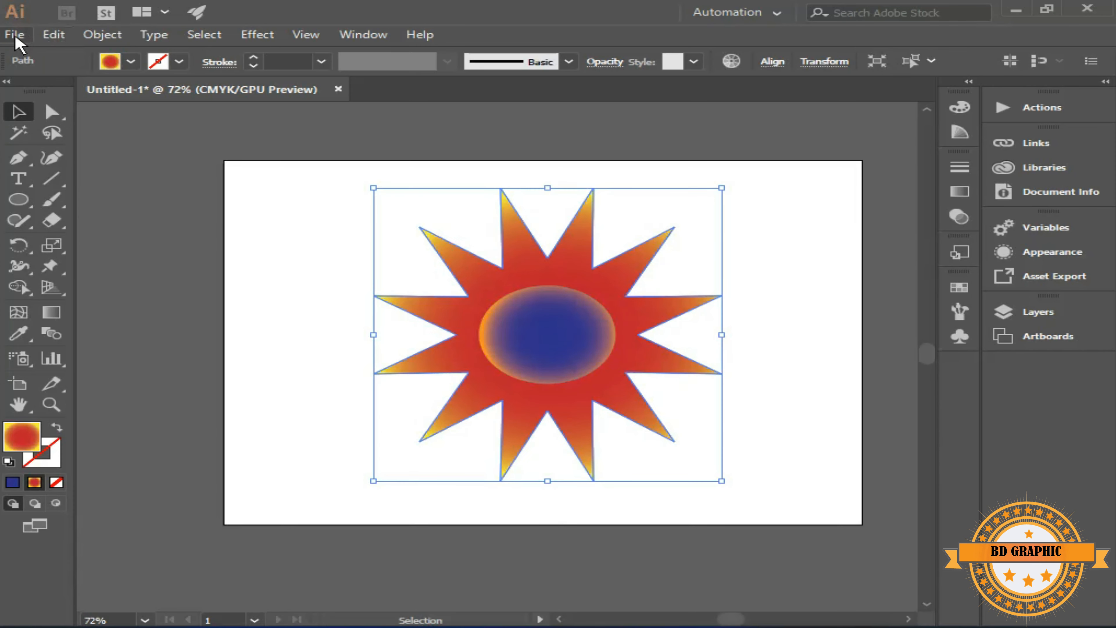
{"action": "left_click", "coordinate": [15, 35]}
{"action": "mouse_move", "coordinate": [54, 34]}
{"action": "left_click", "coordinate": [78, 120]}
{"action": "left_click", "coordinate": [559, 338]}
{"action": "left_click", "coordinate": [53, 35]}
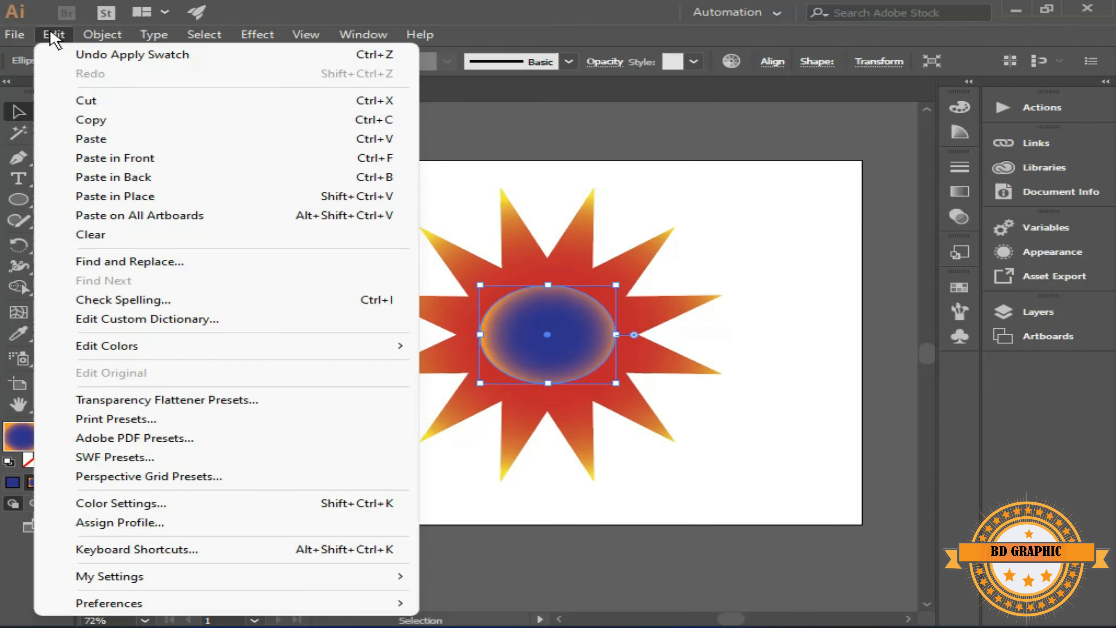
{"action": "left_click", "coordinate": [221, 162]}
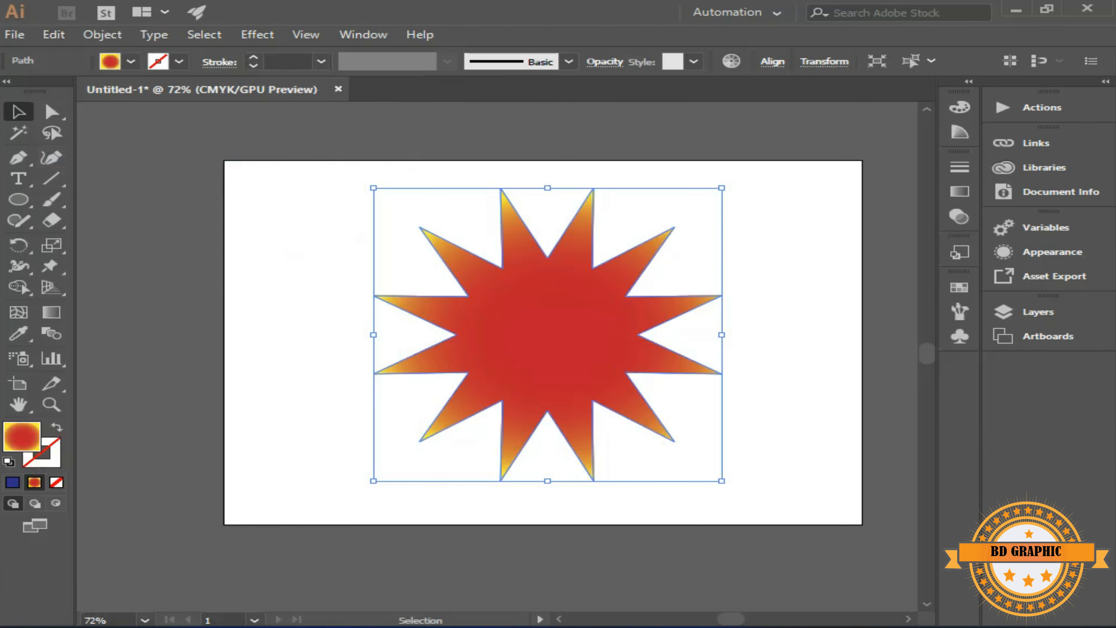
Scale the star copy down and adjust its sides so it fits just inside the ellipse
{"action": "left_click_drag", "start_coordinate": [722, 189], "coordinate": [610, 334]}
{"action": "left_click_drag", "start_coordinate": [501, 334], "coordinate": [494, 334]}
{"action": "left_click_drag", "start_coordinate": [551, 299], "coordinate": [551, 293]}
{"action": "left_click_drag", "start_coordinate": [551, 369], "coordinate": [552, 374]}
Set the small star's inner gradient stop to dark blue and its midpoint location to 83.98%
{"action": "left_click", "coordinate": [959, 192]}
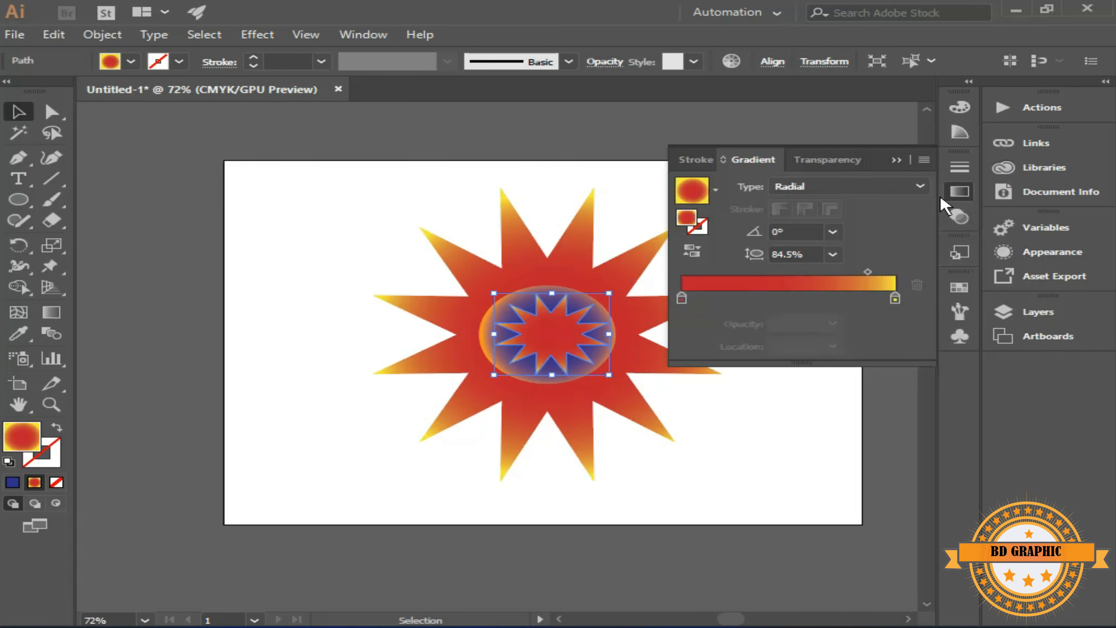
{"action": "double_click", "coordinate": [682, 299]}
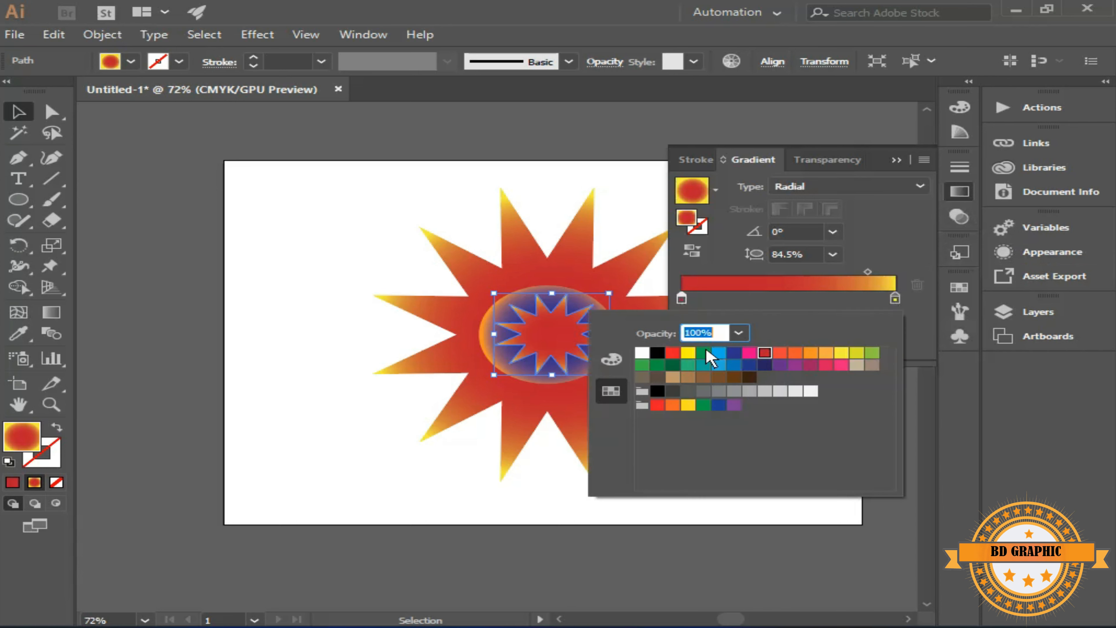
{"action": "left_click", "coordinate": [735, 352]}
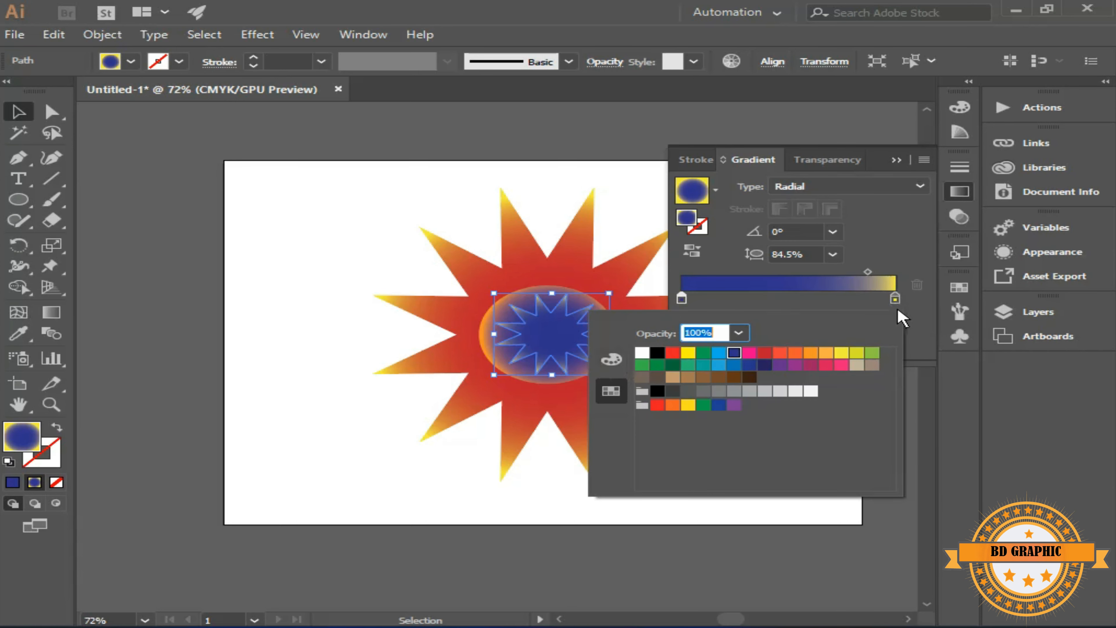
{"action": "left_click_drag", "start_coordinate": [868, 271], "coordinate": [862, 271]}
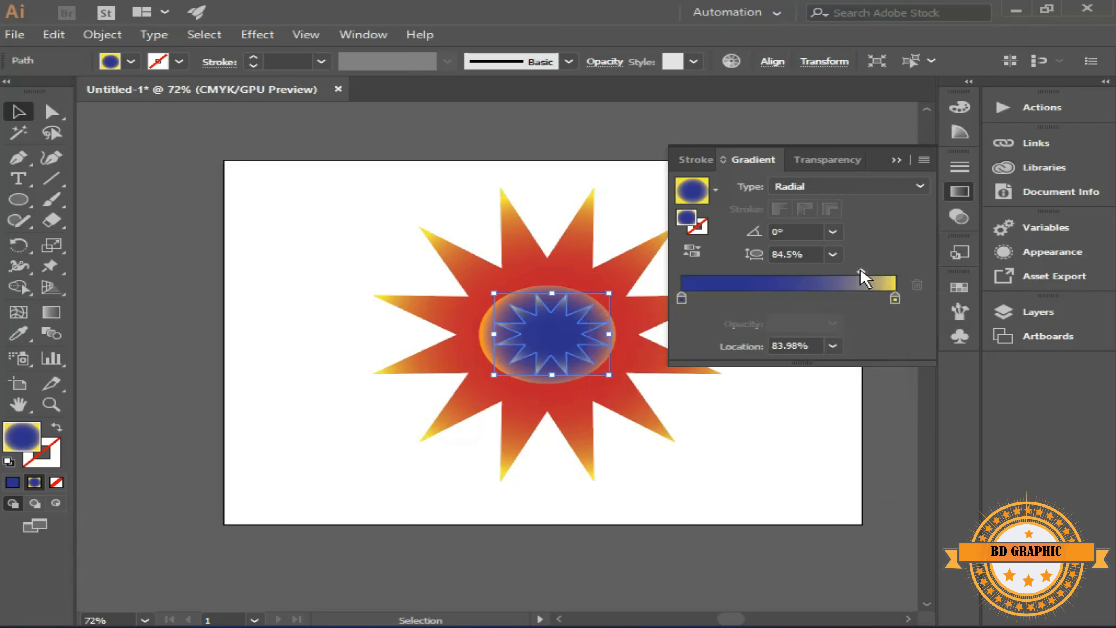
{"action": "left_click", "coordinate": [896, 160]}
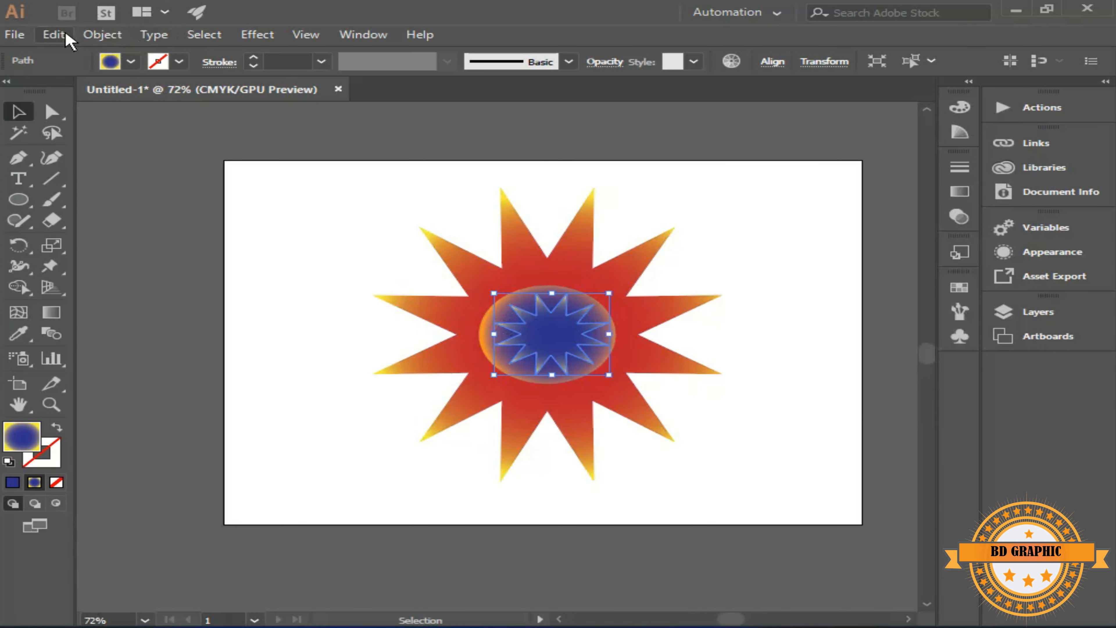
Copy the small star, paste the duplicate in front, and scale it down around its center
{"action": "left_click", "coordinate": [54, 35]}
{"action": "left_click", "coordinate": [52, 34]}
{"action": "left_click", "coordinate": [54, 36]}
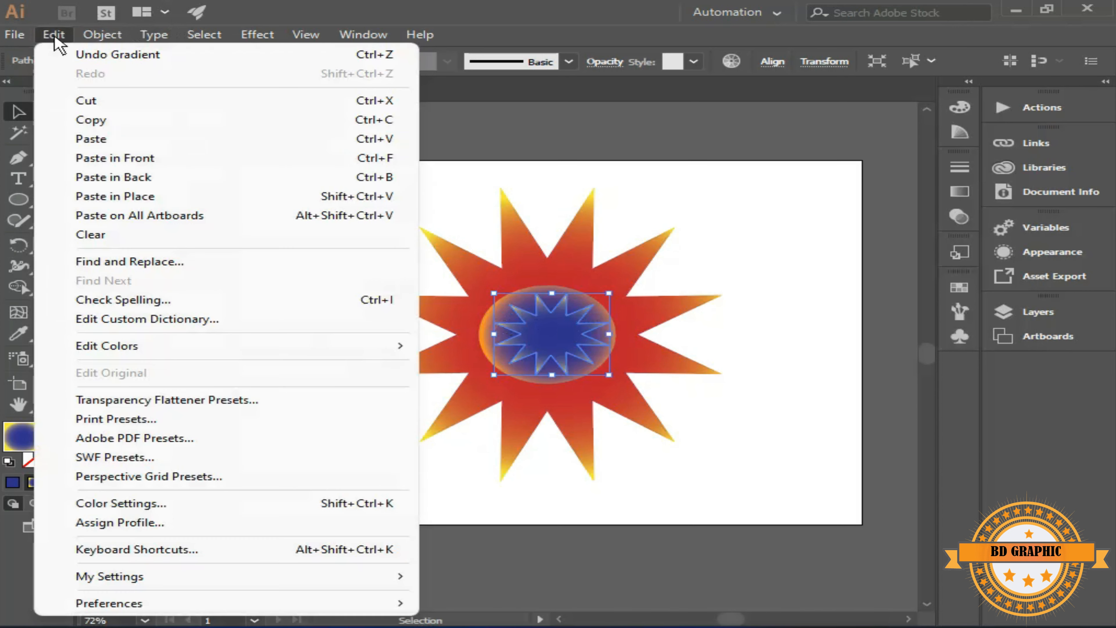
{"action": "left_click", "coordinate": [96, 158]}
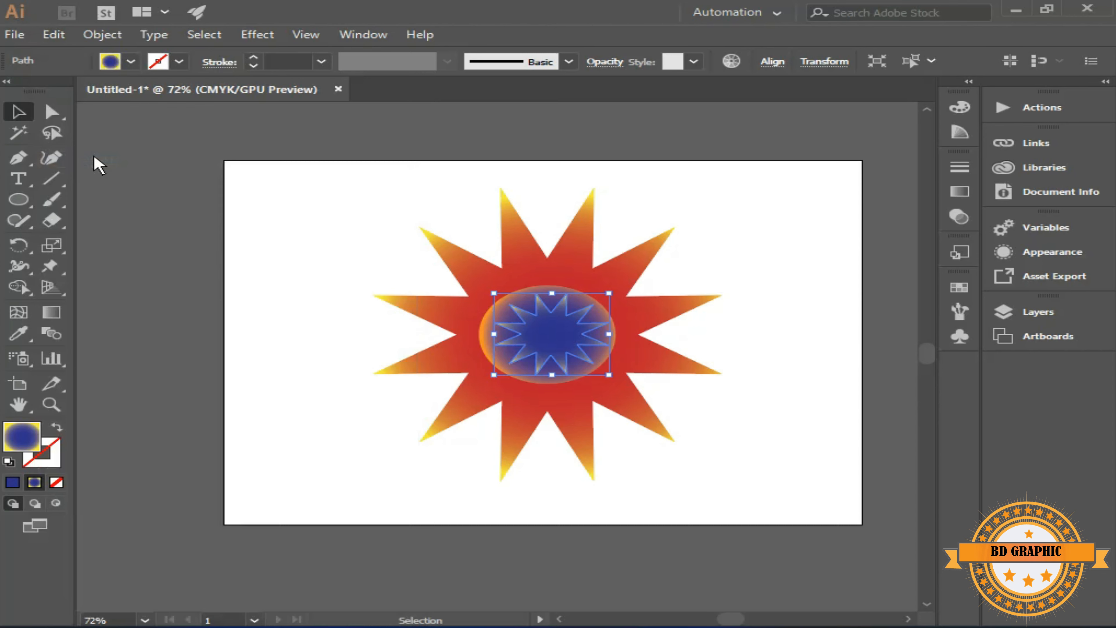
{"action": "left_click_drag", "start_coordinate": [609, 293], "coordinate": [575, 322]}
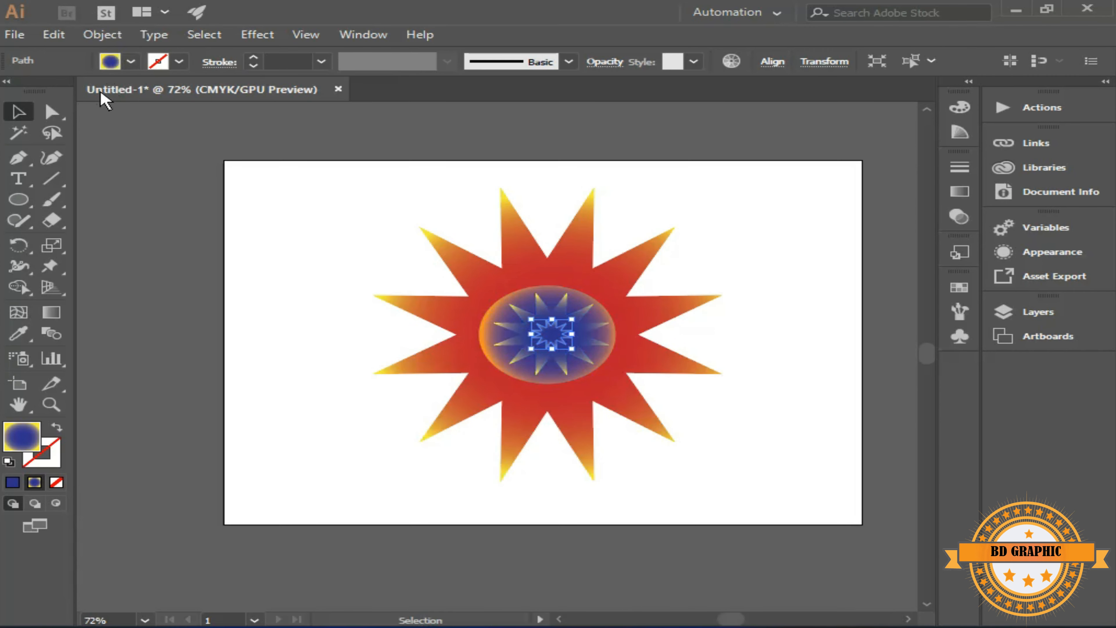
Fill the smallest star with solid red #F90606 and deselect it
{"action": "double_click", "coordinate": [13, 443]}
{"action": "left_click", "coordinate": [541, 208]}
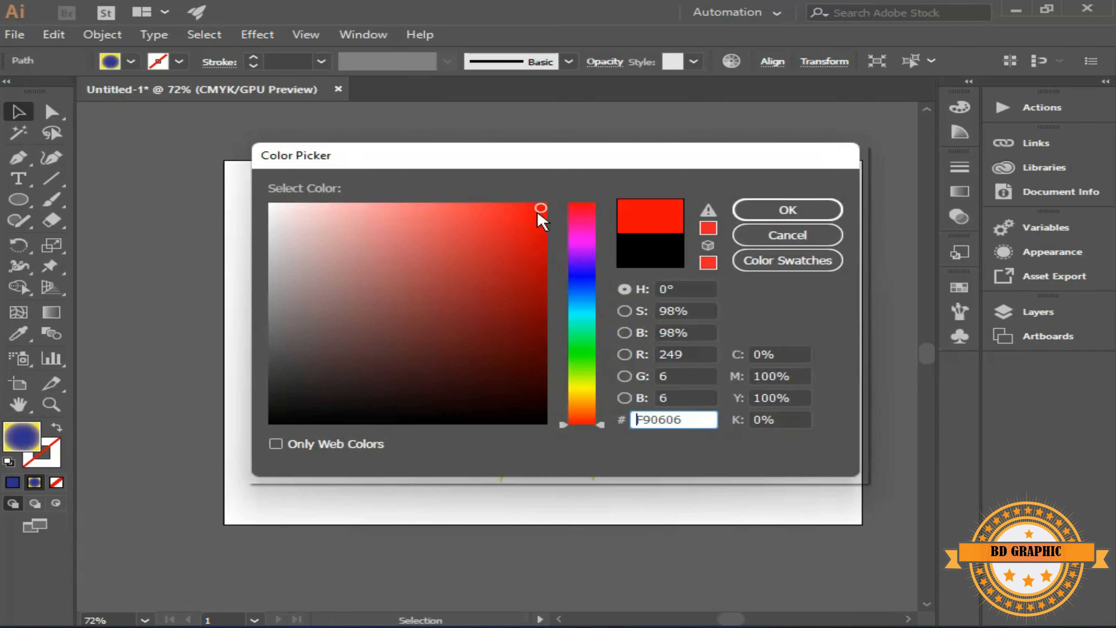
{"action": "left_click", "coordinate": [787, 210]}
{"action": "left_click", "coordinate": [156, 185]}
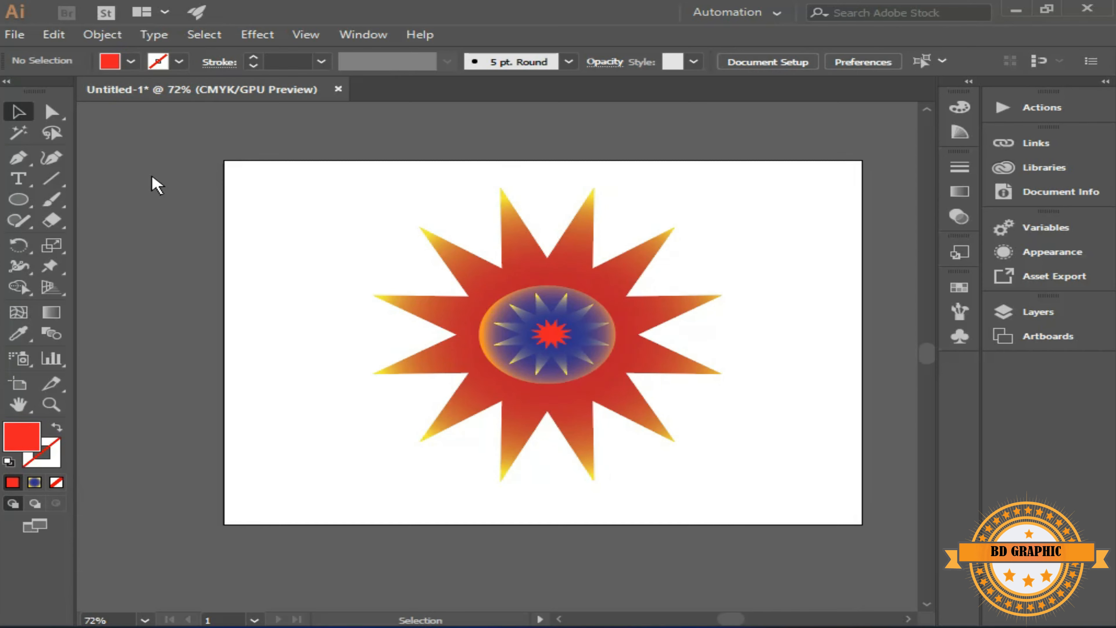
Select all the stars and the ellipse and set the blend options to Specified Steps with 200 steps
{"action": "left_click_drag", "start_coordinate": [304, 175], "coordinate": [758, 487]}
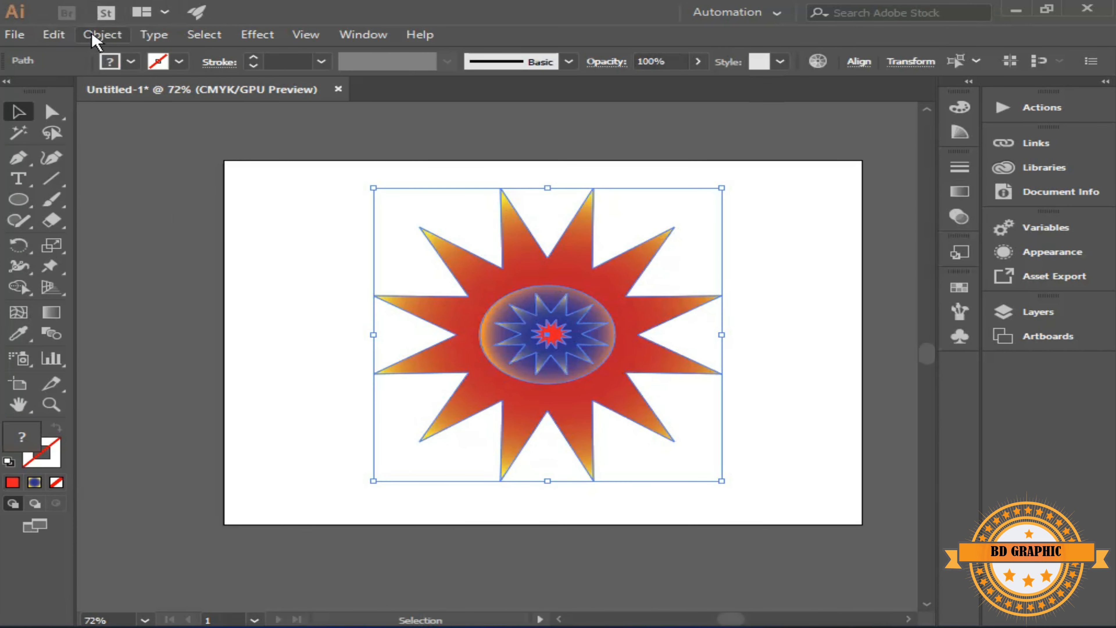
{"action": "left_click", "coordinate": [92, 30]}
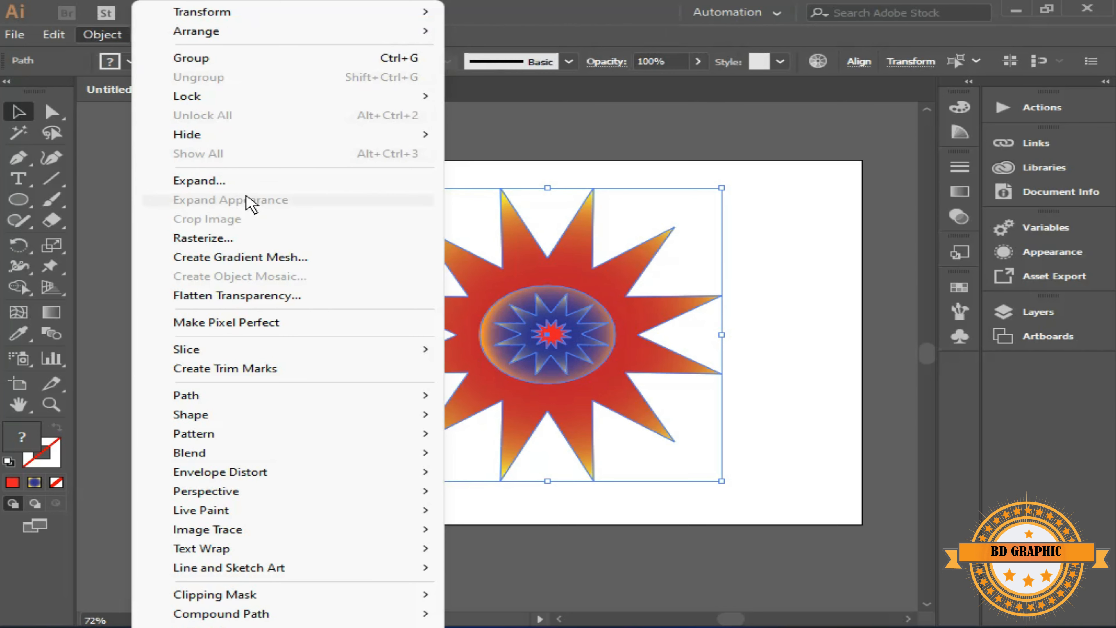
{"action": "mouse_move", "coordinate": [313, 420]}
{"action": "mouse_move", "coordinate": [316, 457]}
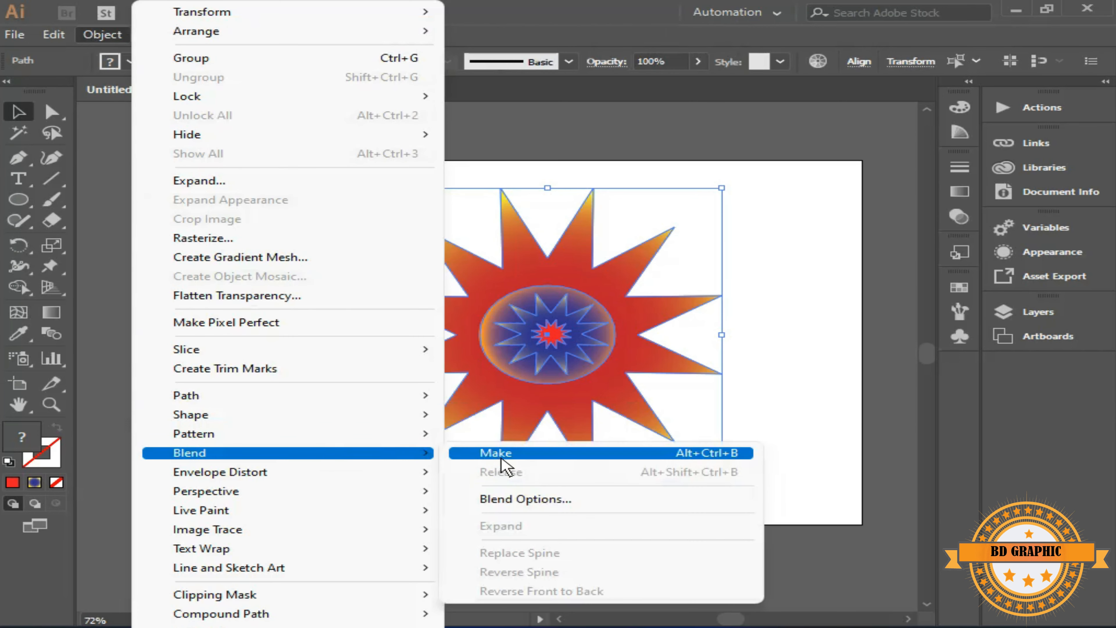
{"action": "left_click", "coordinate": [509, 498]}
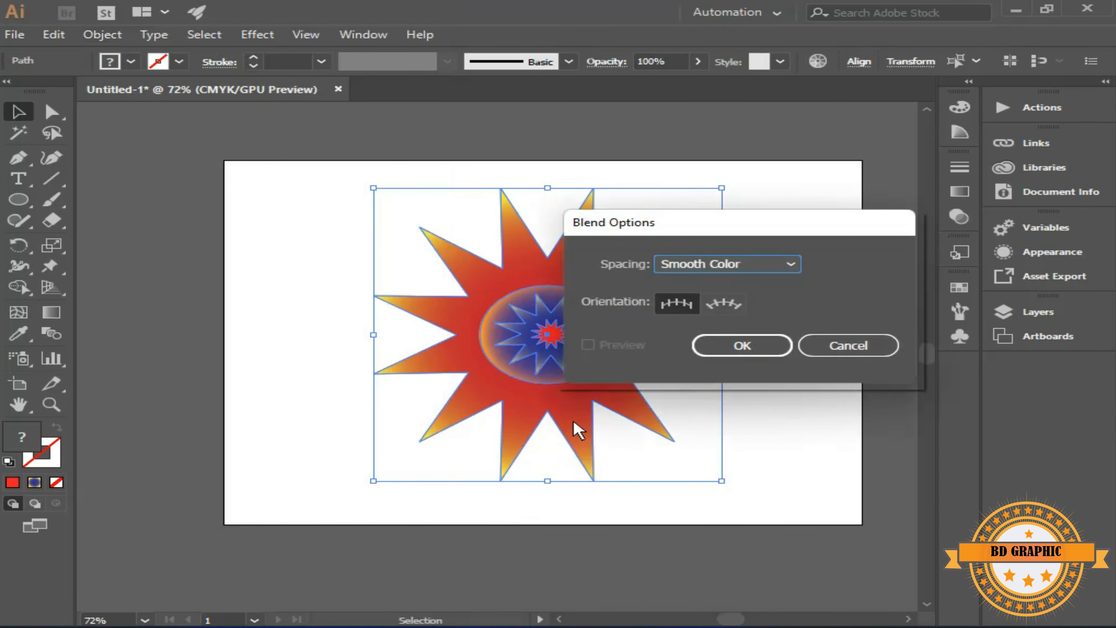
{"action": "left_click", "coordinate": [741, 264]}
{"action": "left_click", "coordinate": [747, 290]}
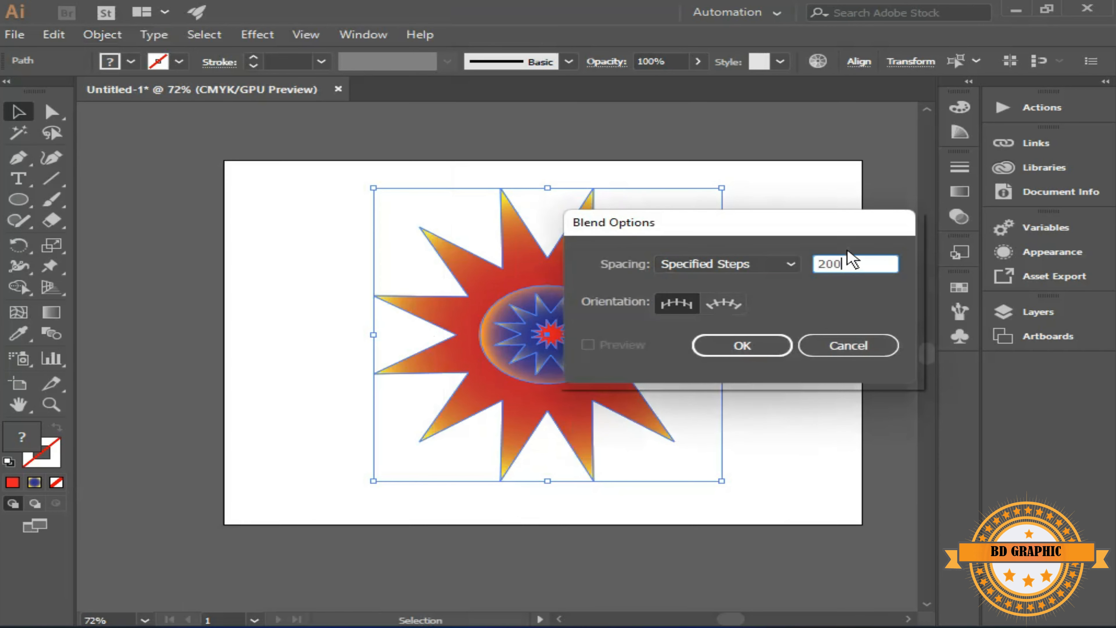
{"action": "left_click", "coordinate": [746, 346]}
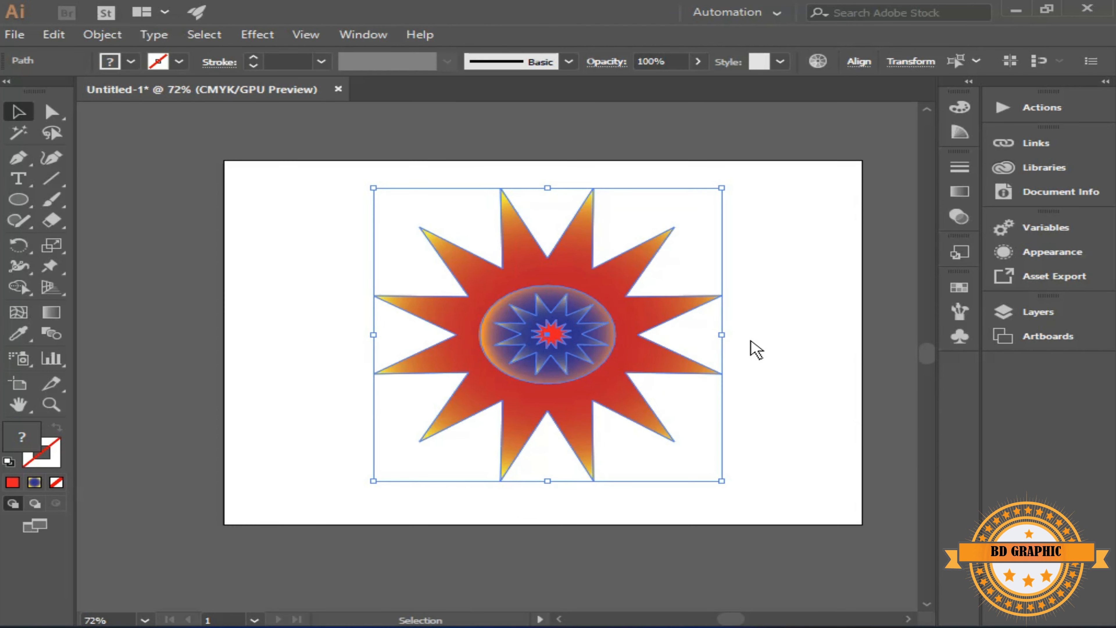
Make a blend from the selected stars and ellipse
{"action": "left_click", "coordinate": [122, 36]}
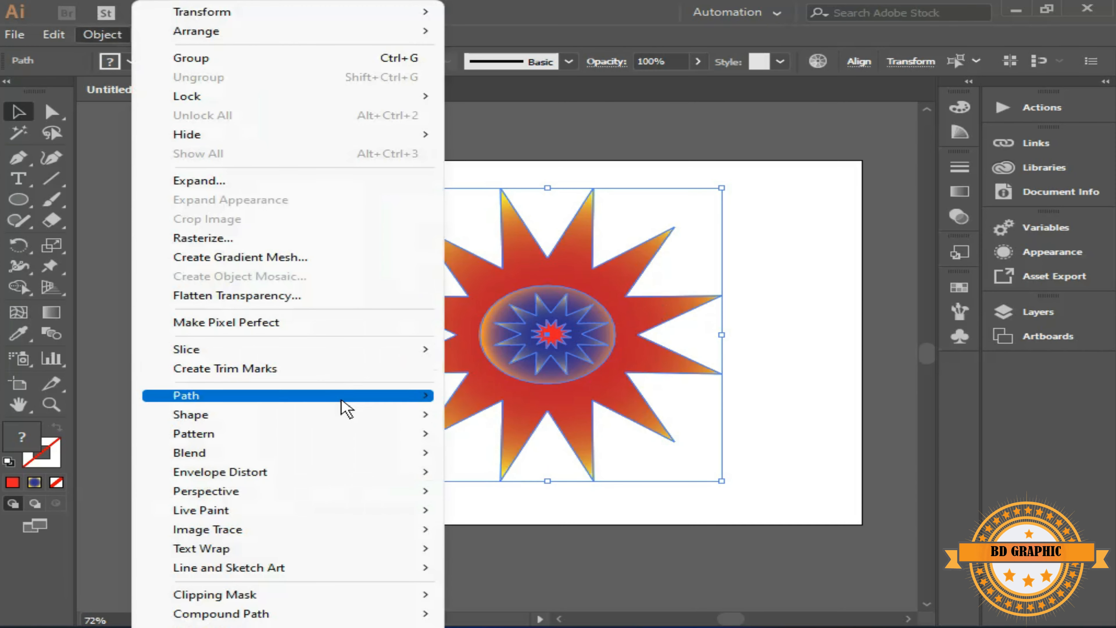
{"action": "mouse_move", "coordinate": [377, 457]}
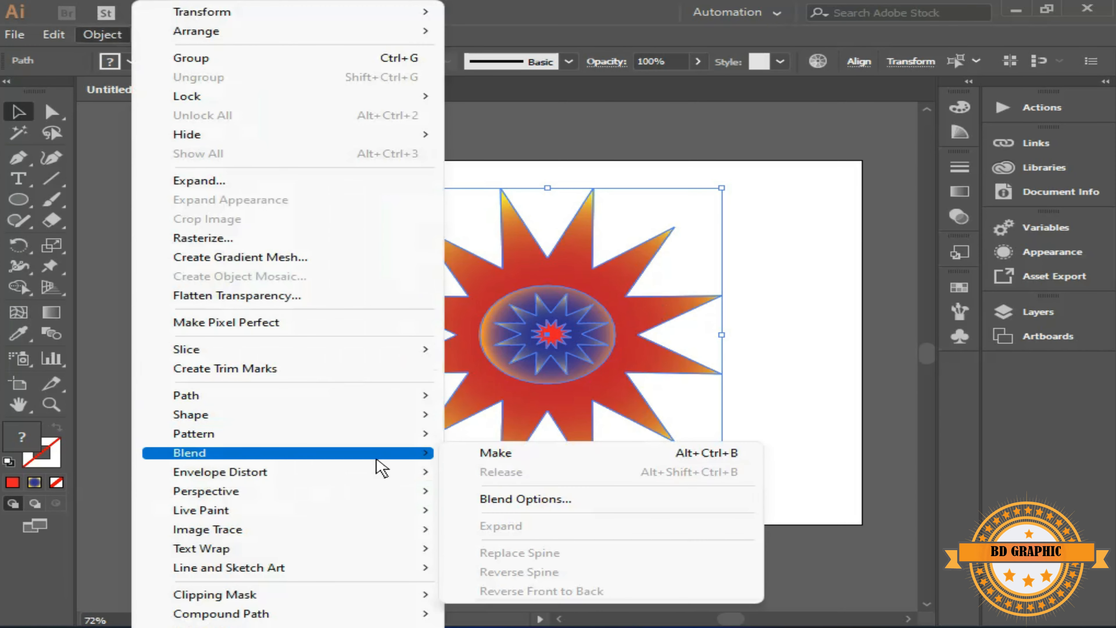
{"action": "left_click", "coordinate": [498, 455]}
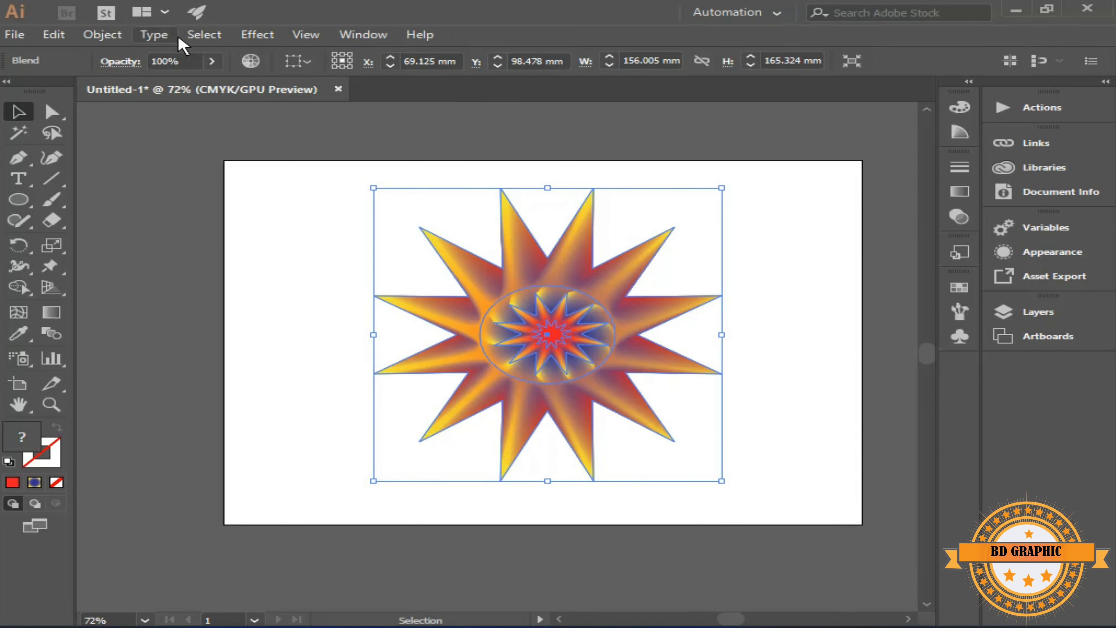
Apply a Pucker & Bloat effect of 20% to the blended stars
{"action": "left_click", "coordinate": [253, 36]}
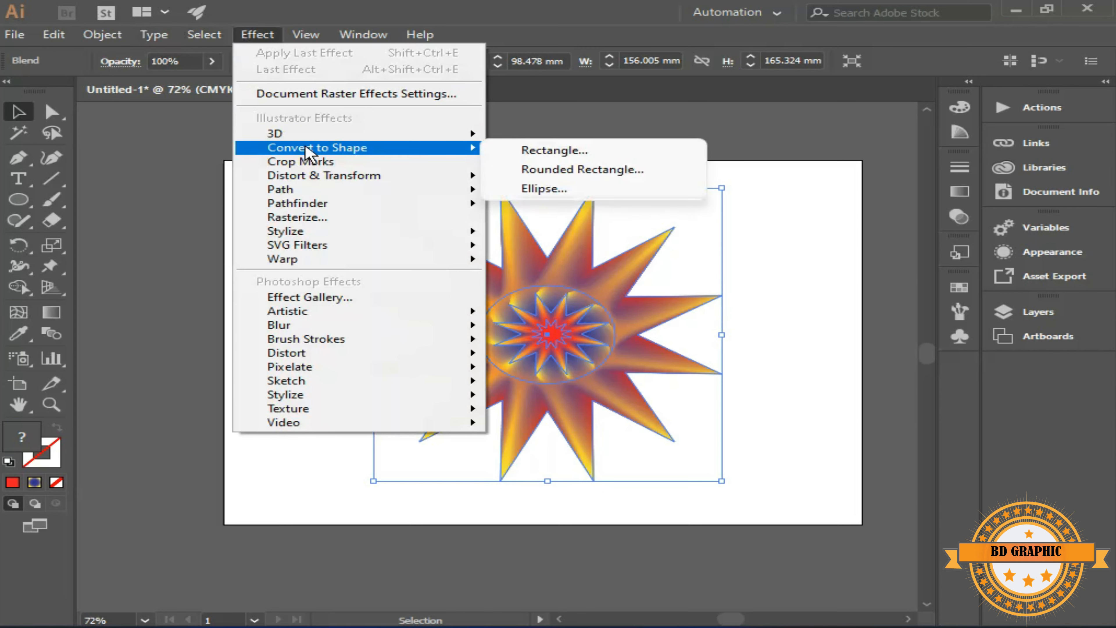
{"action": "mouse_move", "coordinate": [309, 177]}
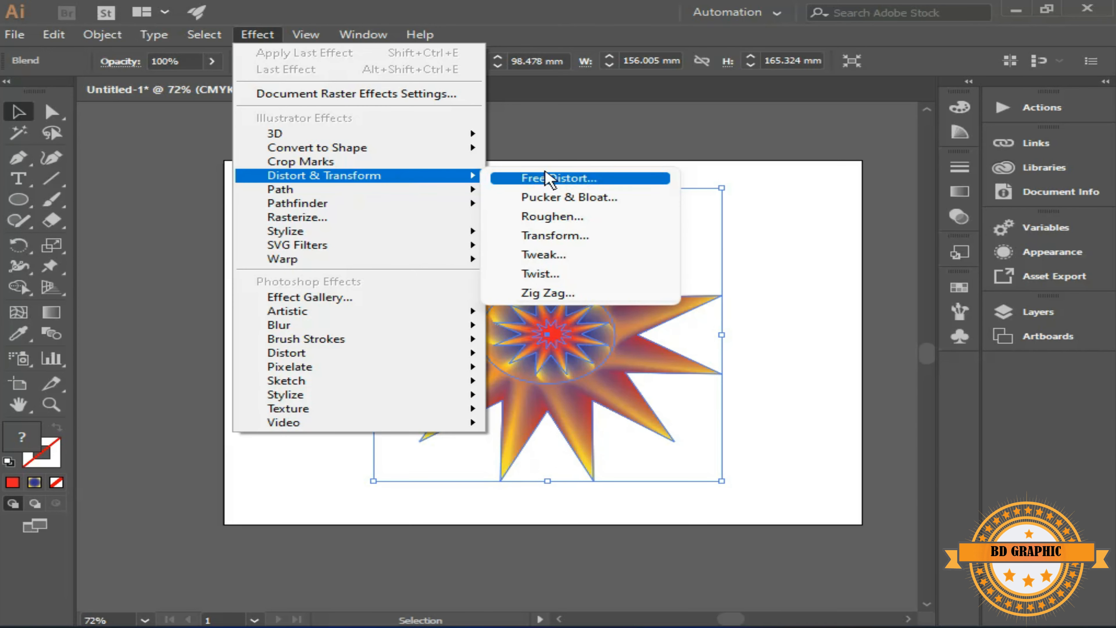
{"action": "left_click", "coordinate": [549, 198]}
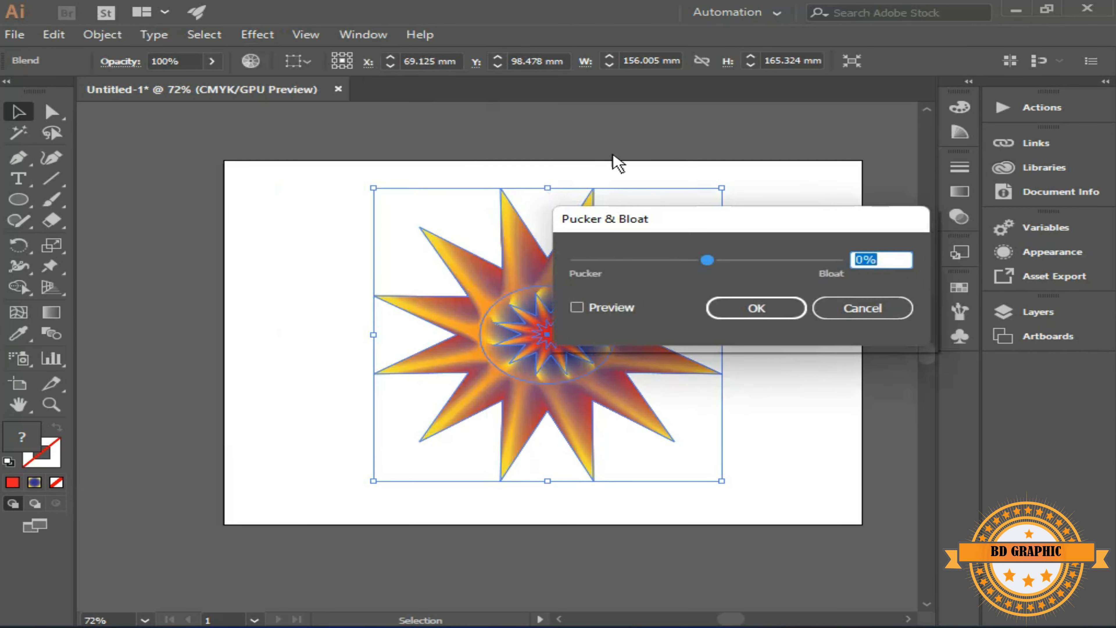
{"action": "type", "text": "-20"}
{"action": "left_click", "coordinate": [865, 264]}
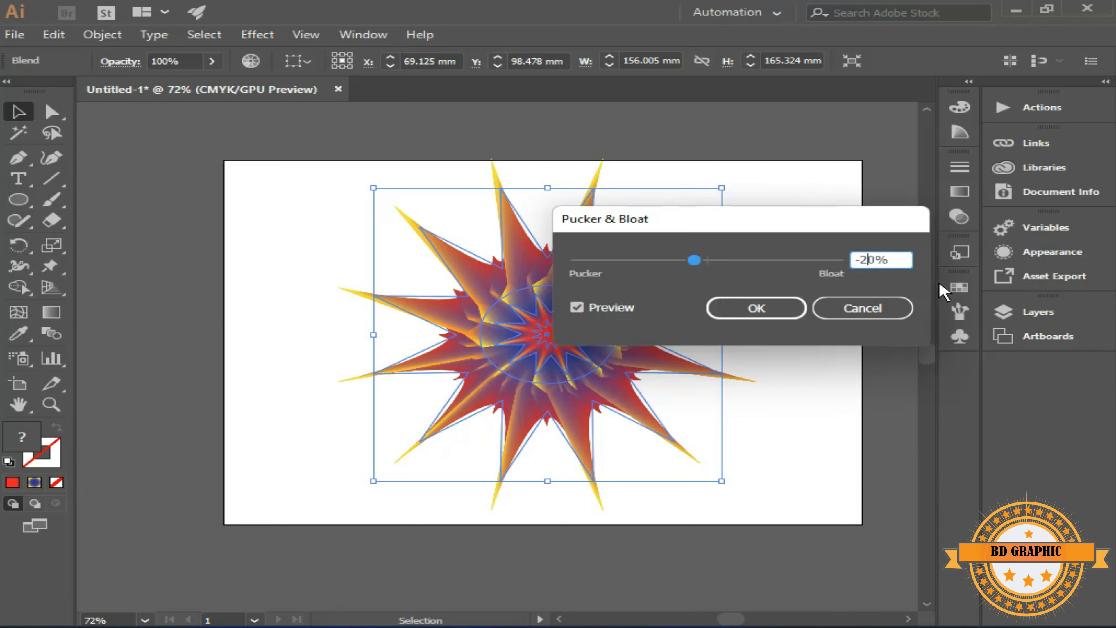
{"action": "key", "text": "BackSpace"}
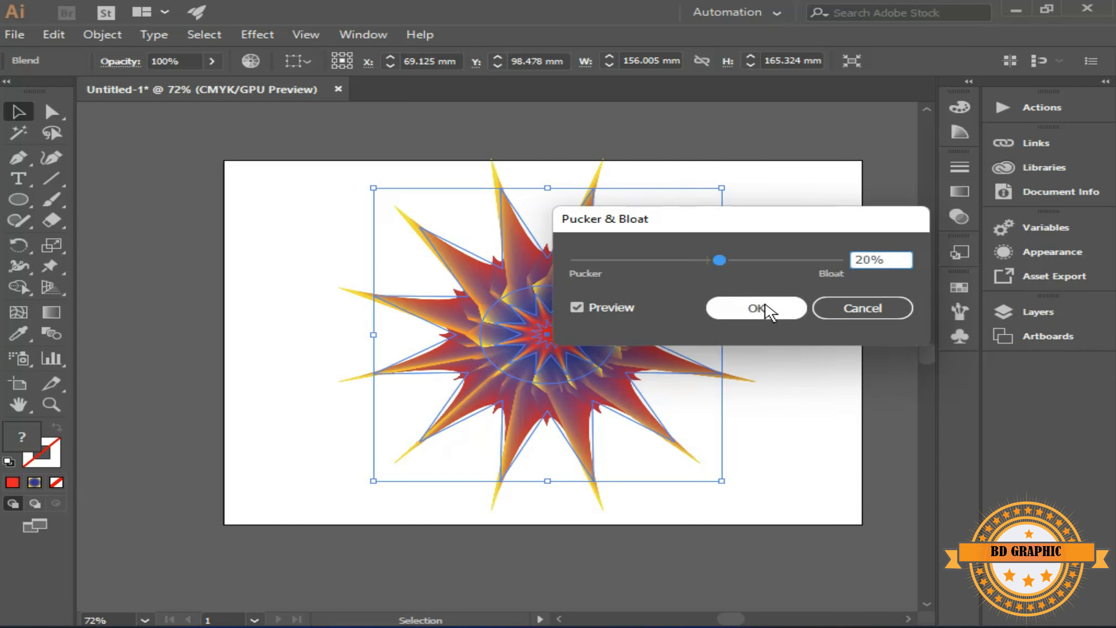
{"action": "left_click", "coordinate": [578, 308]}
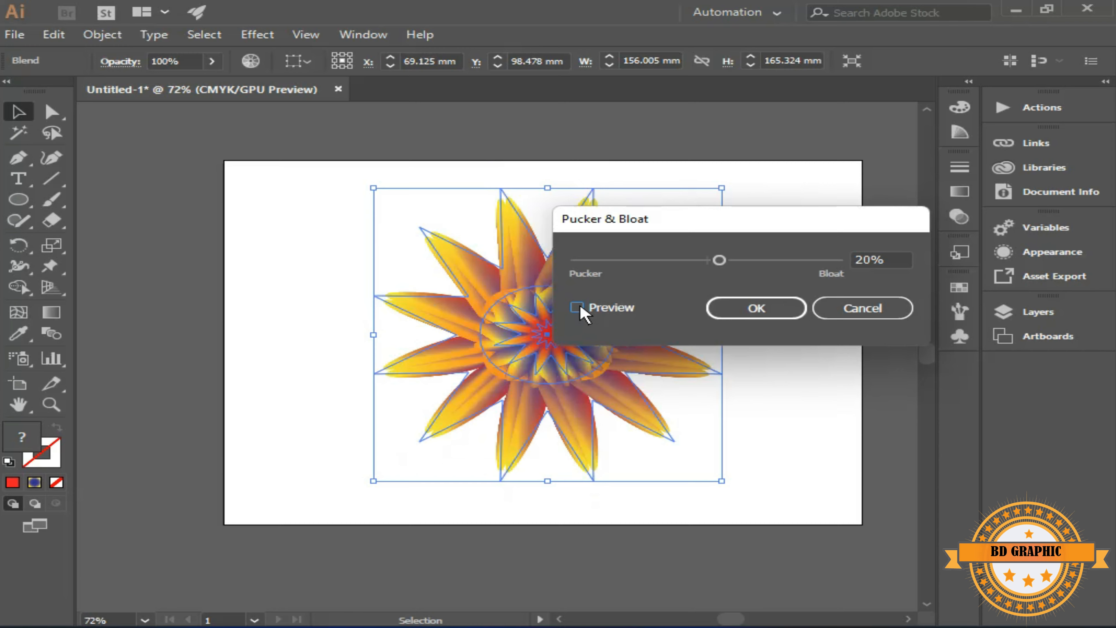
{"action": "left_click", "coordinate": [769, 315]}
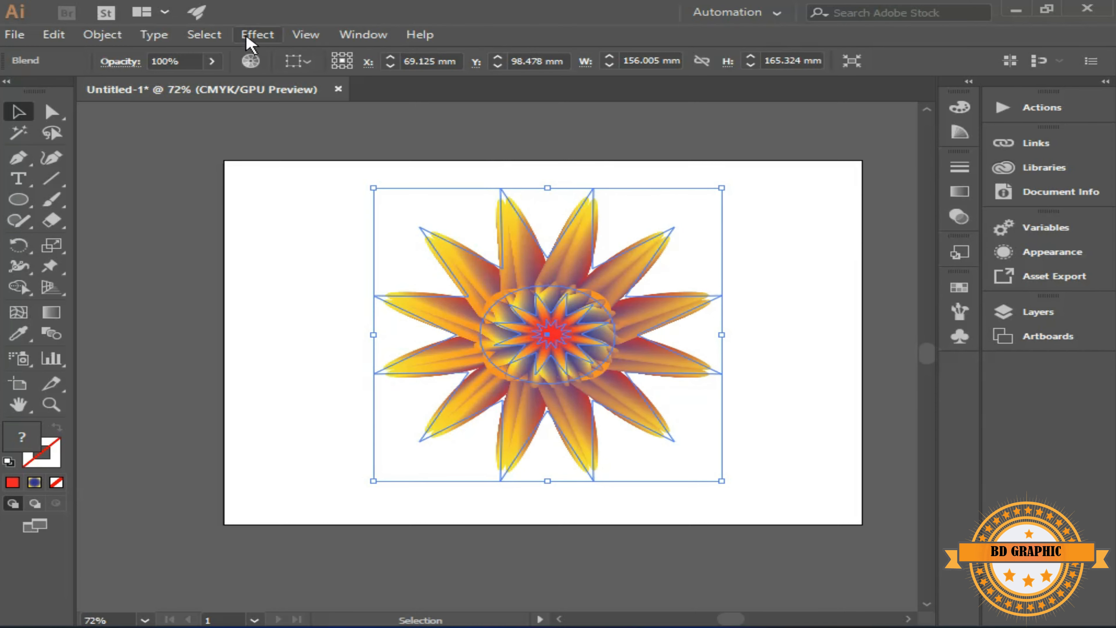
Apply a Roughen effect to the blend with 5% relative size, detail of 4/in and smooth points
{"action": "left_click", "coordinate": [255, 36]}
{"action": "mouse_move", "coordinate": [281, 148]}
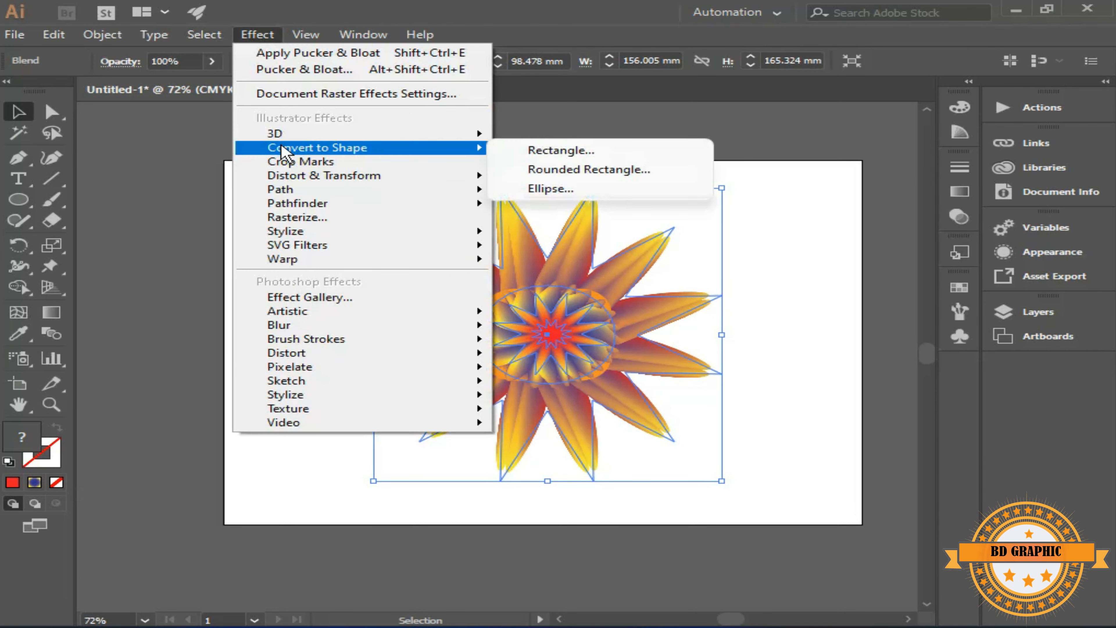
{"action": "mouse_move", "coordinate": [282, 176]}
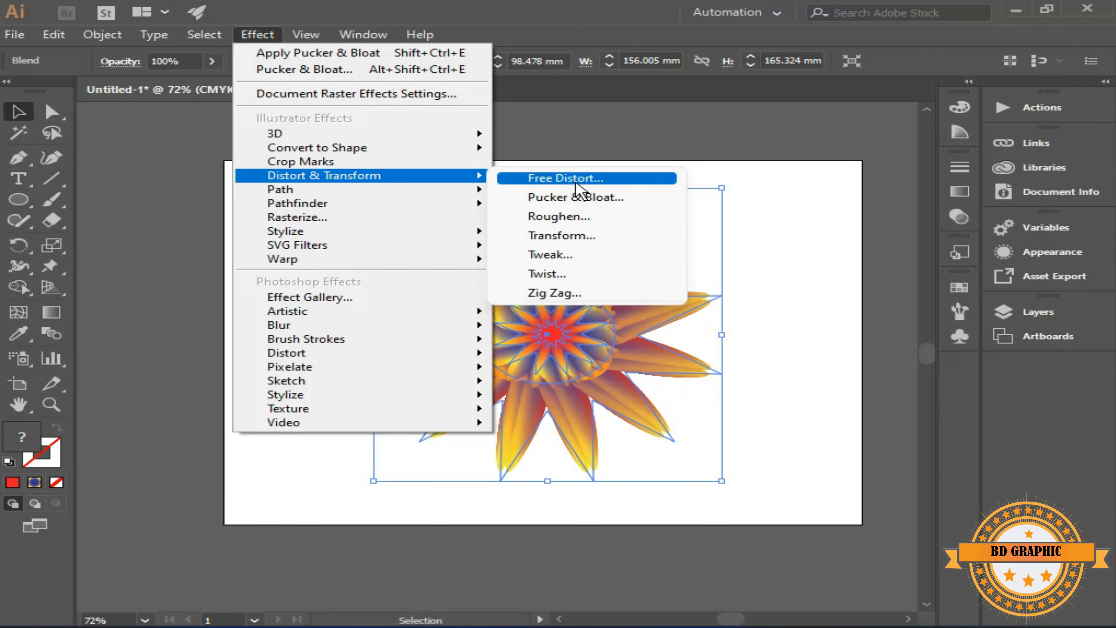
{"action": "left_click", "coordinate": [571, 217]}
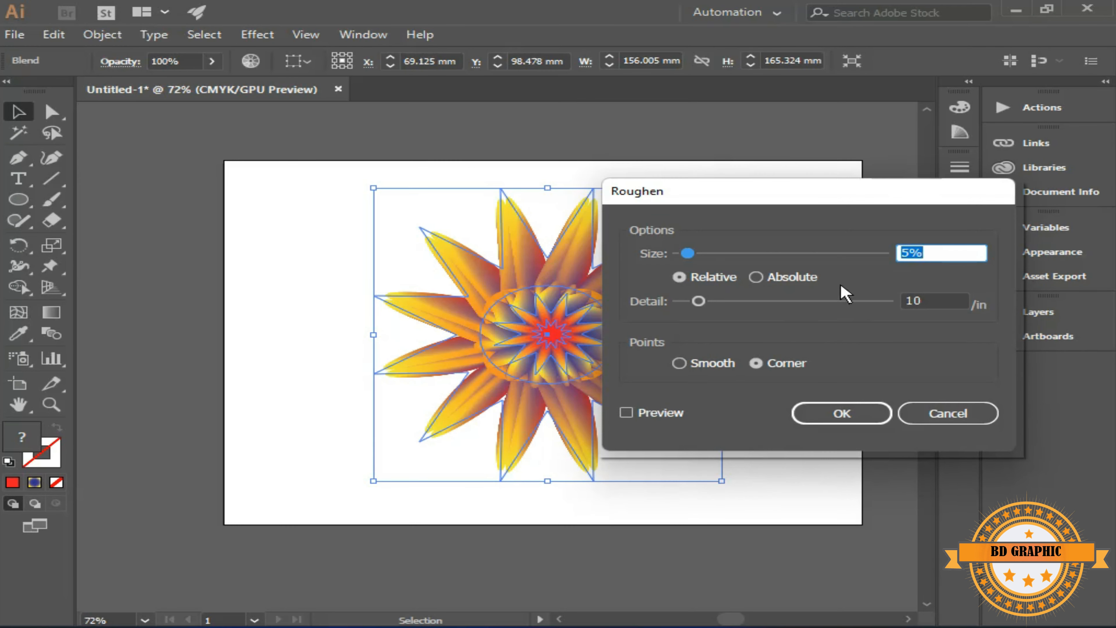
{"action": "left_click", "coordinate": [922, 305]}
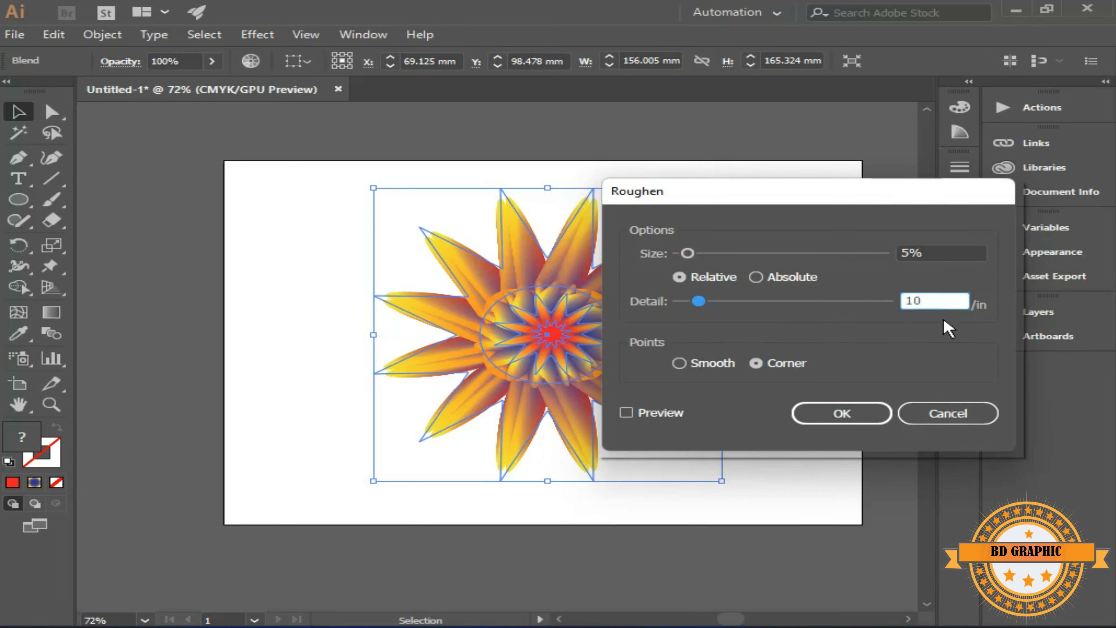
{"action": "key", "text": "BackSpace"}
{"action": "key", "text": "BackSpace"}
{"action": "type", "text": "4"}
{"action": "left_click", "coordinate": [679, 363]}
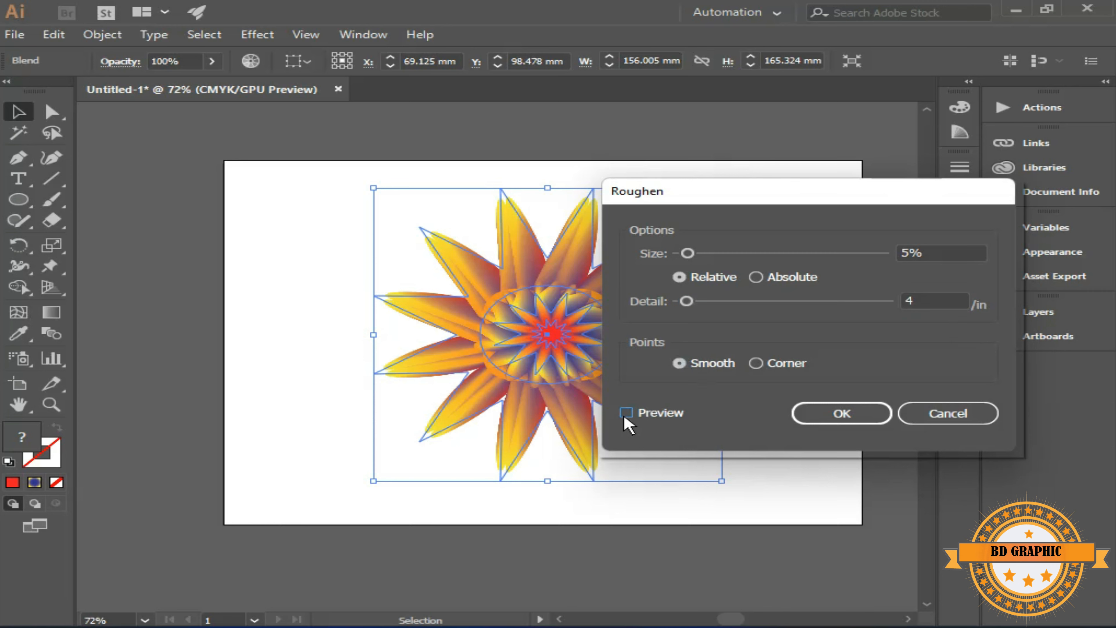
{"action": "left_click", "coordinate": [626, 414]}
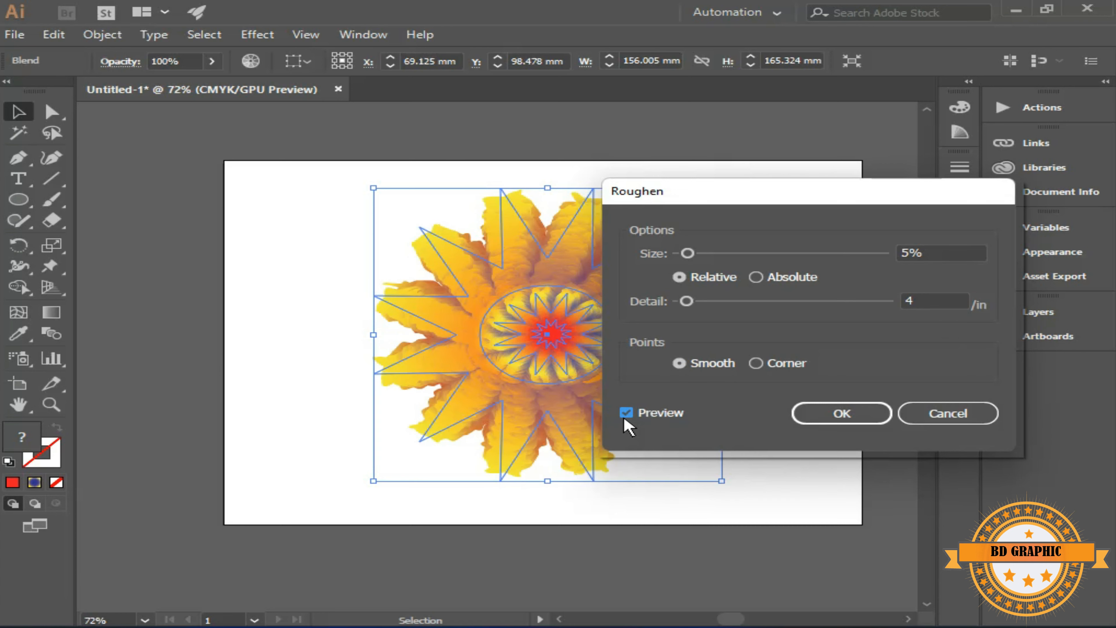
{"action": "left_click", "coordinate": [861, 417]}
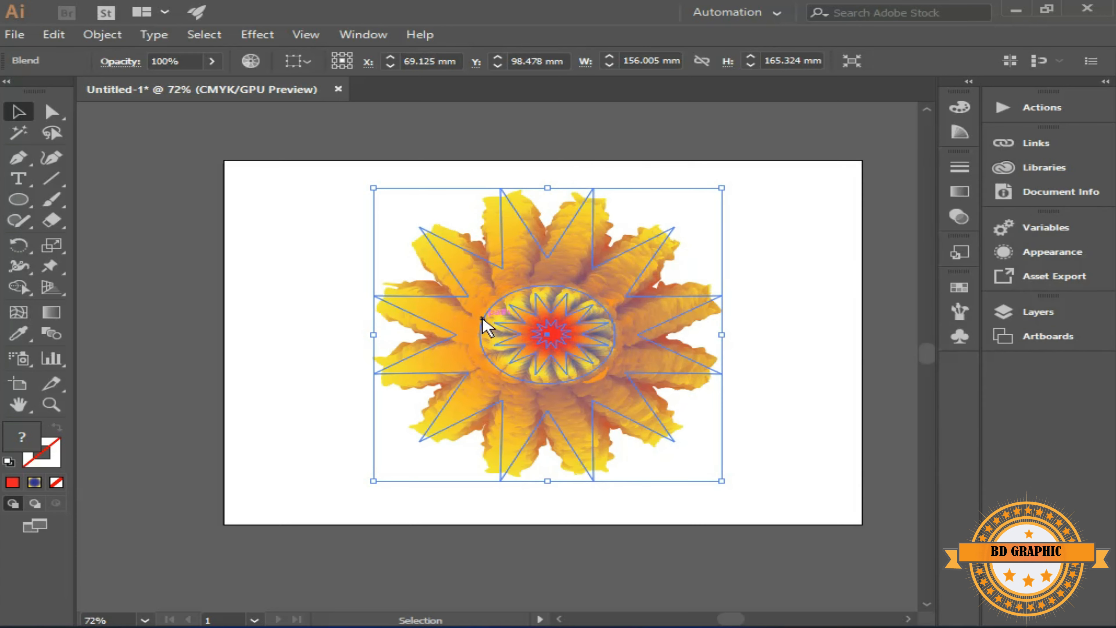
Enter isolation mode on the blend, select the central ellipse and copy it
{"action": "left_click", "coordinate": [762, 324]}
{"action": "left_click", "coordinate": [486, 323]}
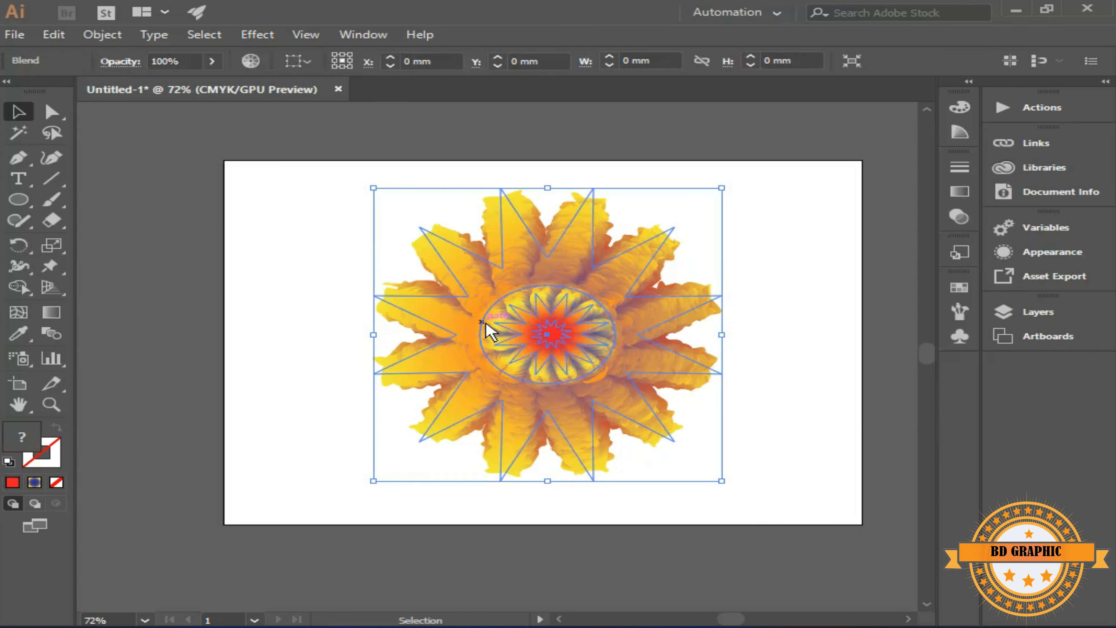
{"action": "double_click", "coordinate": [497, 310]}
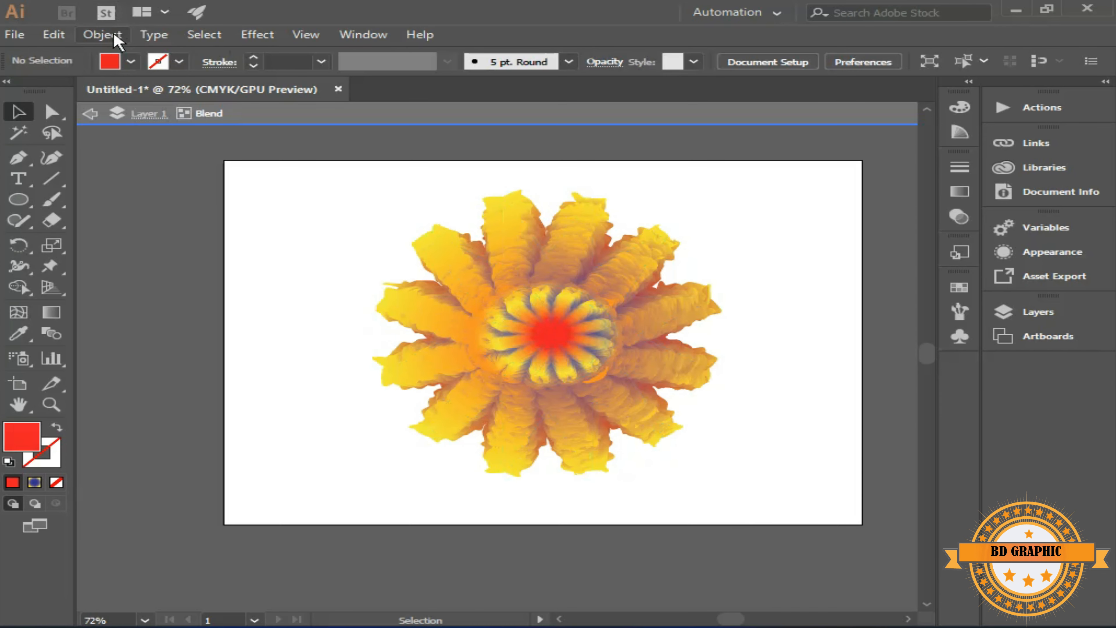
{"action": "left_click", "coordinate": [488, 328]}
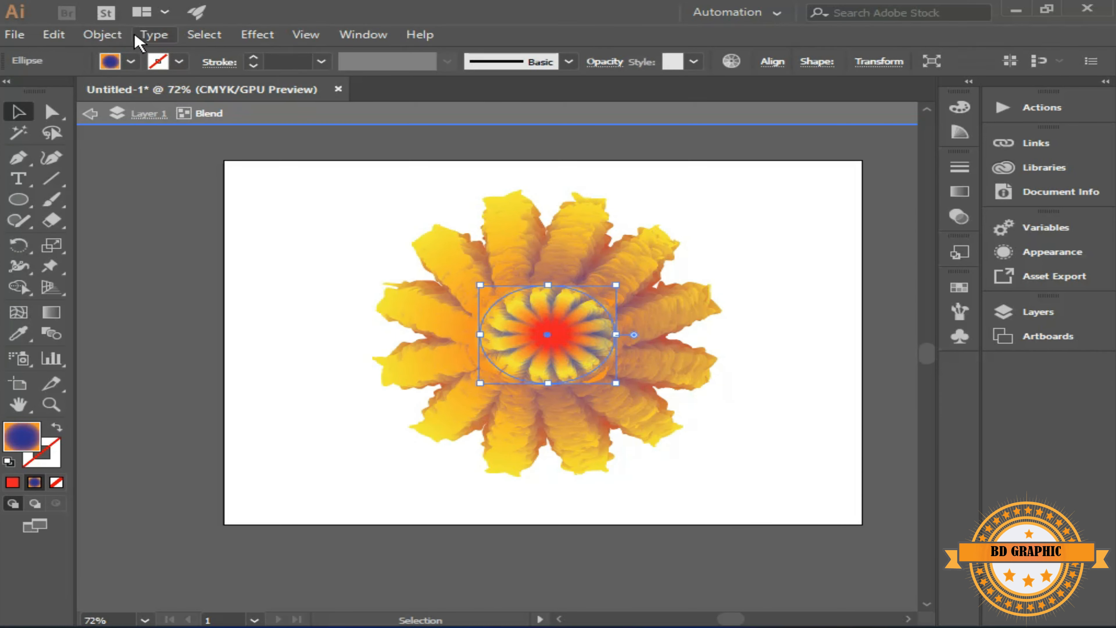
{"action": "left_click", "coordinate": [55, 35]}
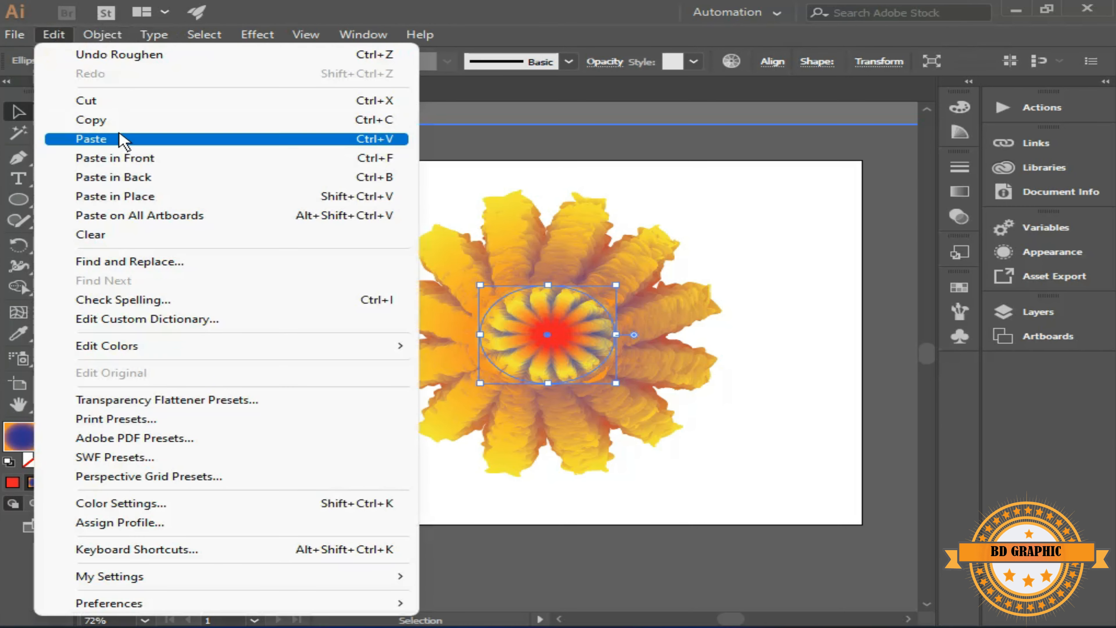
{"action": "left_click", "coordinate": [119, 121]}
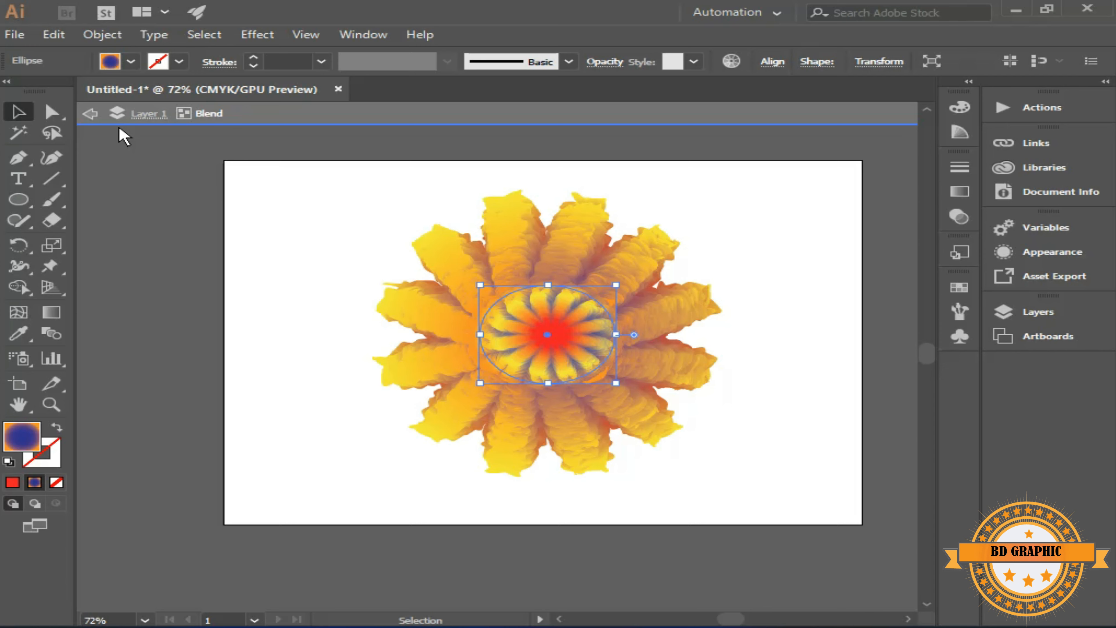
Select the whole blend inside isolation mode and try to apply Pucker & Bloat to it
{"action": "left_click", "coordinate": [347, 271]}
{"action": "left_click_drag", "start_coordinate": [784, 209], "coordinate": [203, 487]}
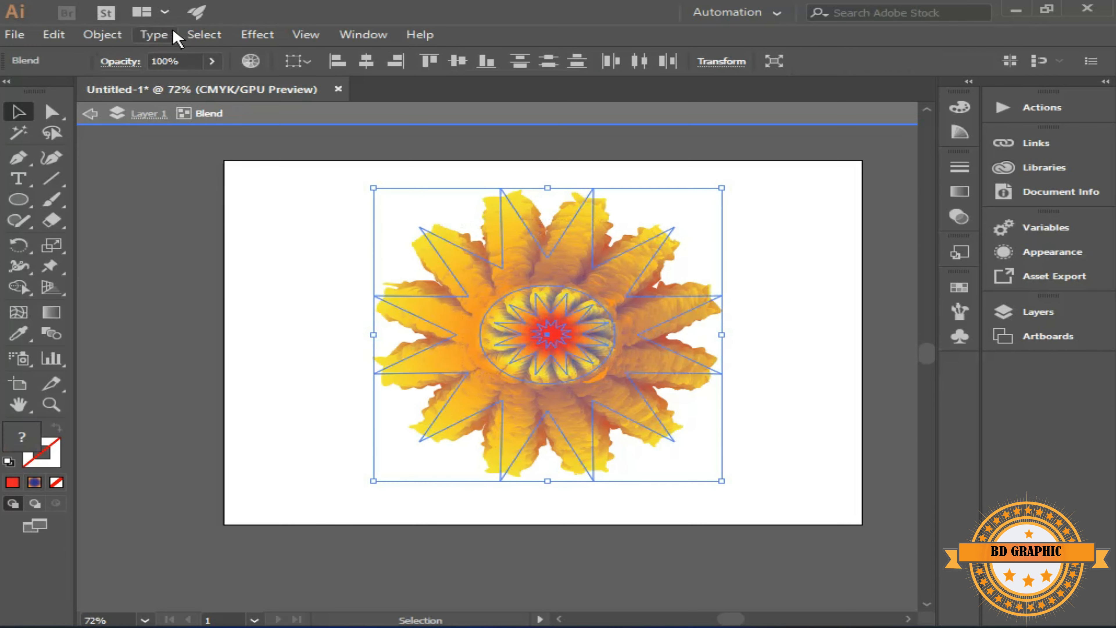
{"action": "left_click", "coordinate": [257, 35]}
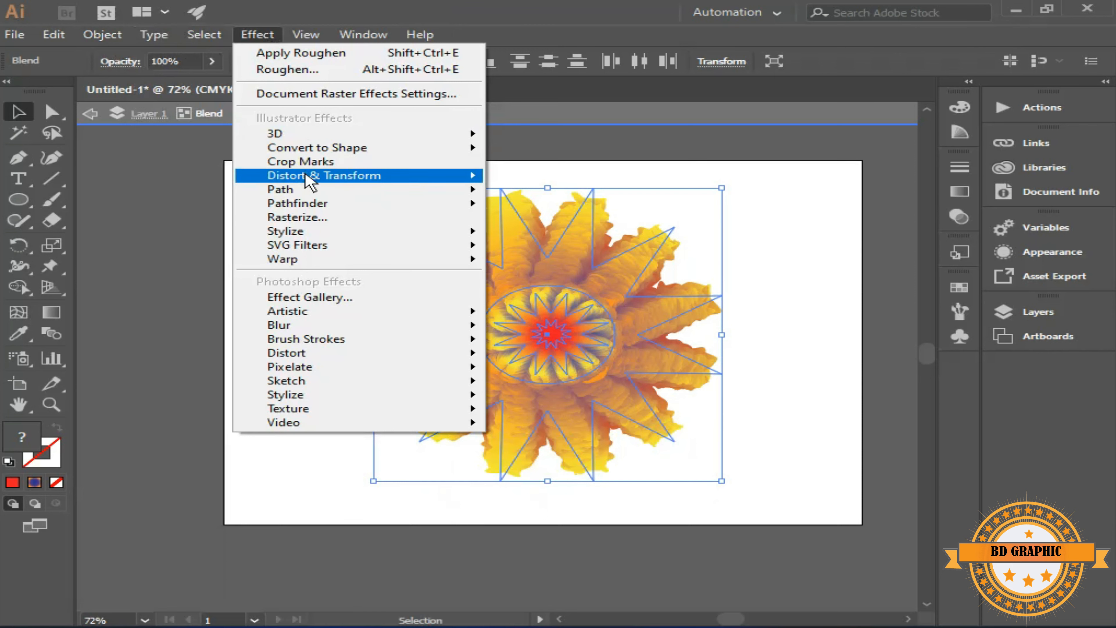
{"action": "mouse_move", "coordinate": [310, 178]}
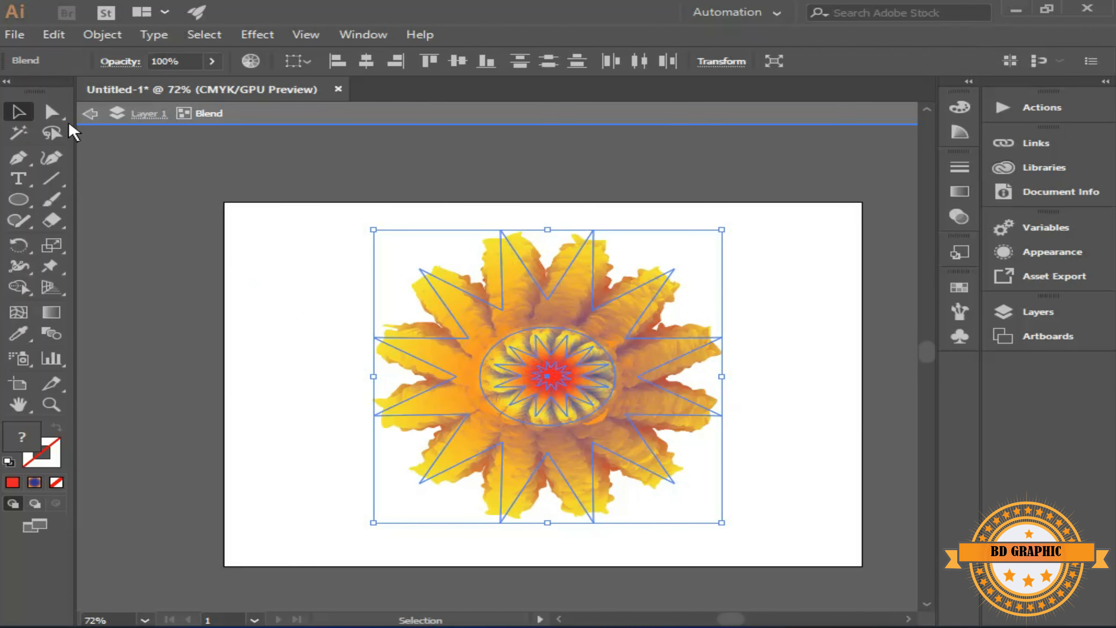
Select only the central ellipse inside the blend and apply a Pucker & Bloat effect of -135% to it
{"action": "left_click", "coordinate": [51, 112]}
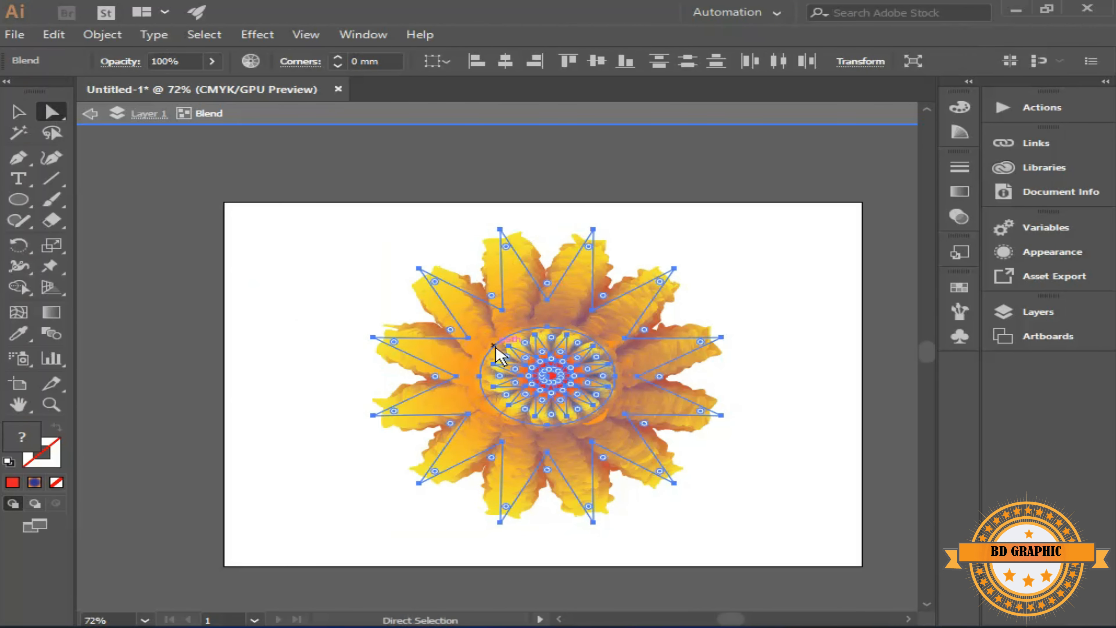
{"action": "left_click", "coordinate": [750, 267]}
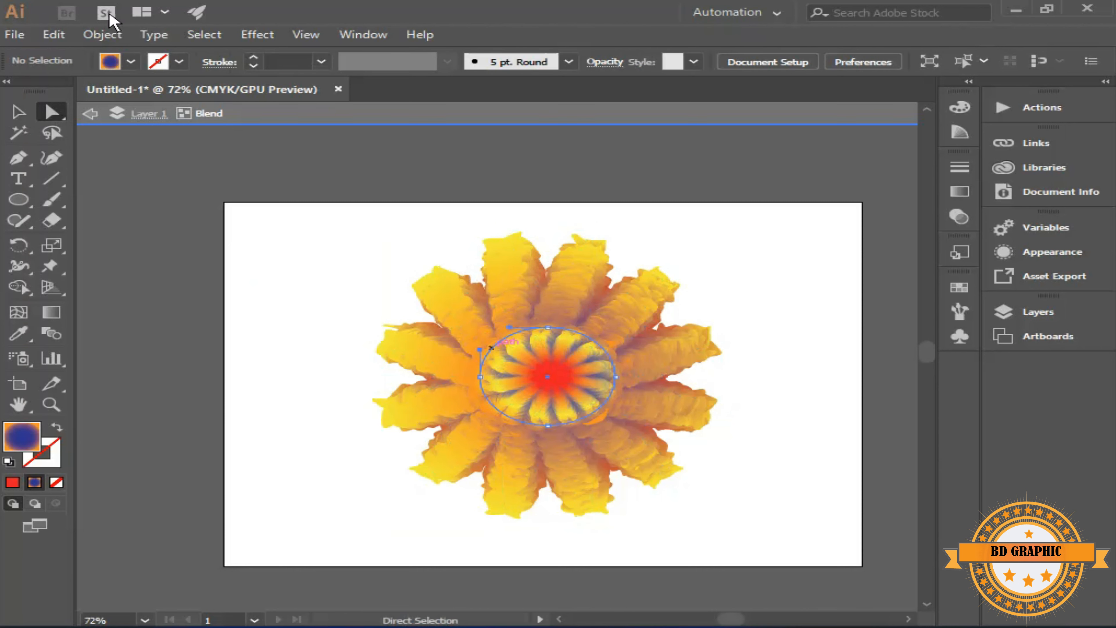
{"action": "left_click", "coordinate": [255, 34]}
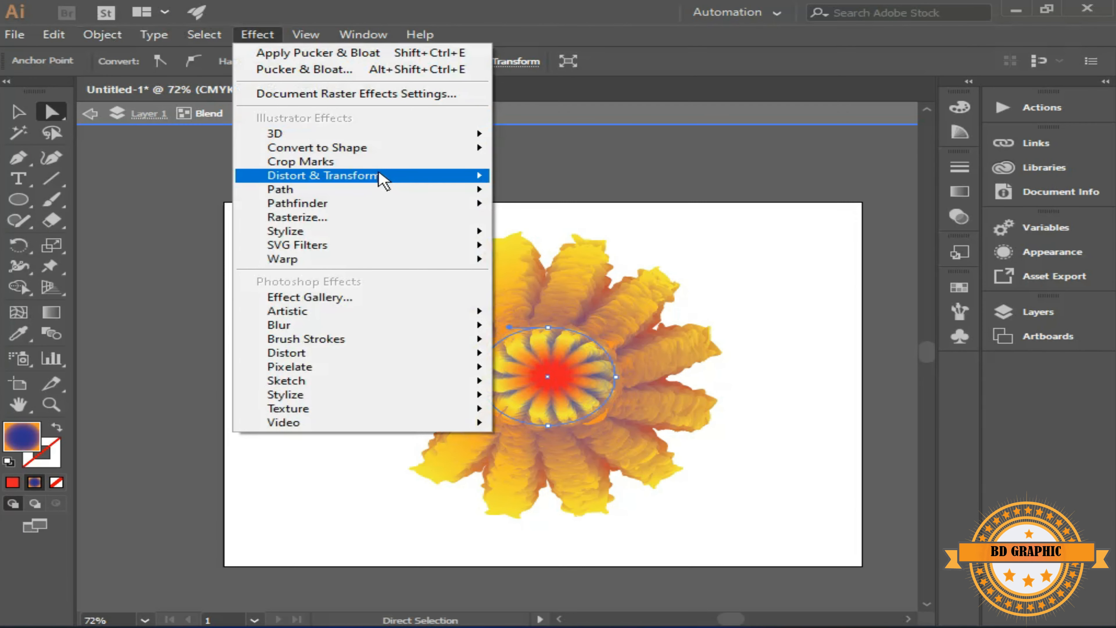
{"action": "mouse_move", "coordinate": [380, 177]}
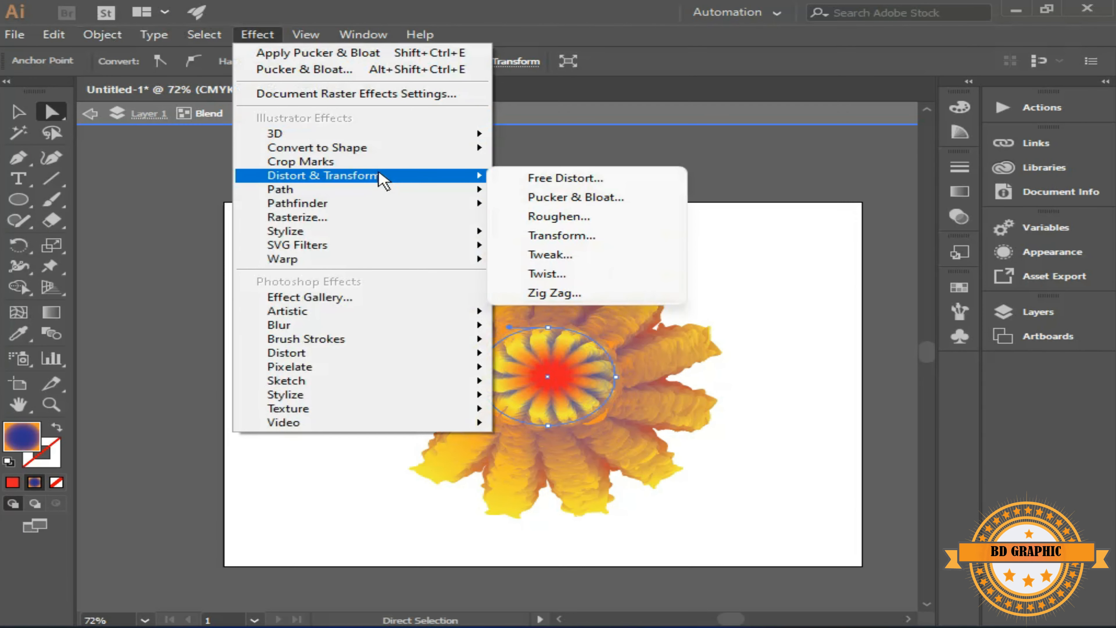
{"action": "left_click", "coordinate": [558, 198]}
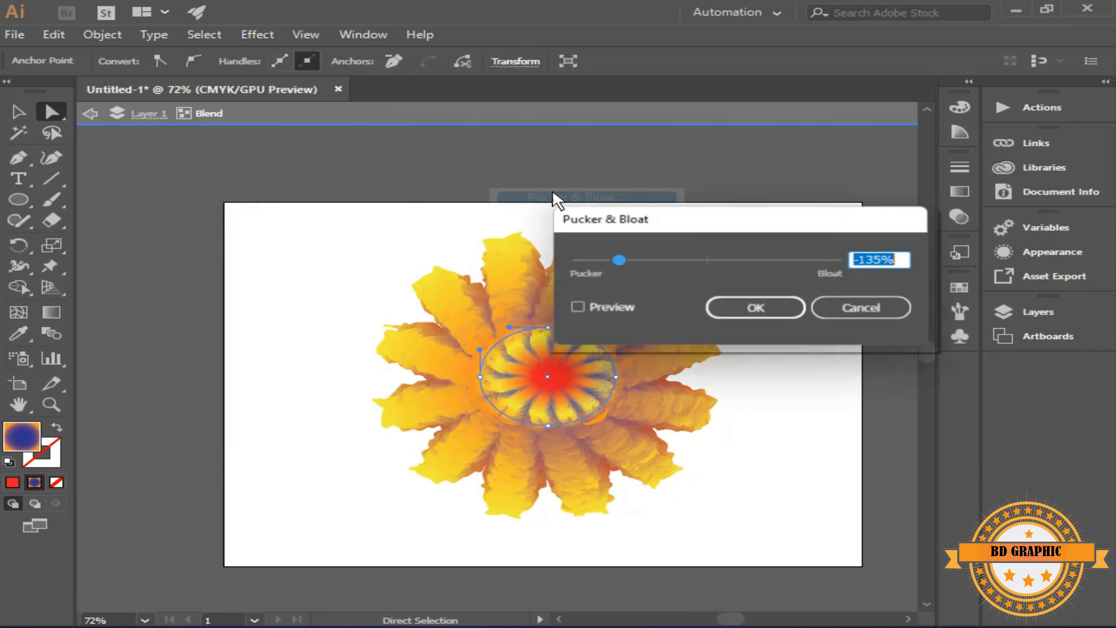
{"action": "left_click", "coordinate": [754, 313]}
{"action": "key", "text": "ctrl+z"}
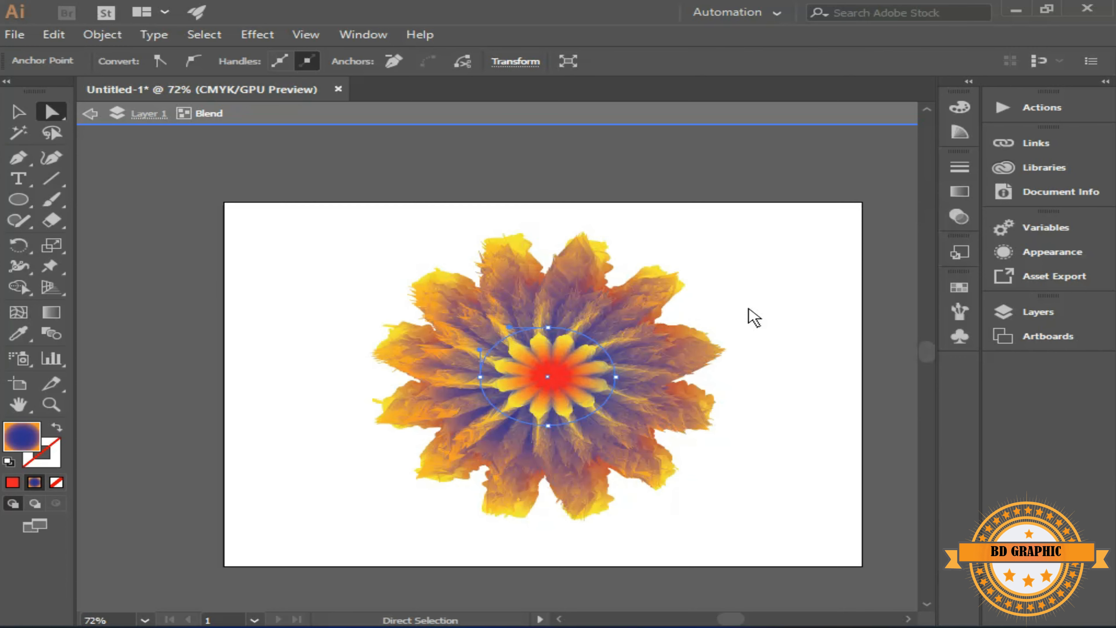
Paste the copied ellipse in front inside the isolated blend
{"action": "left_click", "coordinate": [15, 35]}
{"action": "mouse_move", "coordinate": [45, 43]}
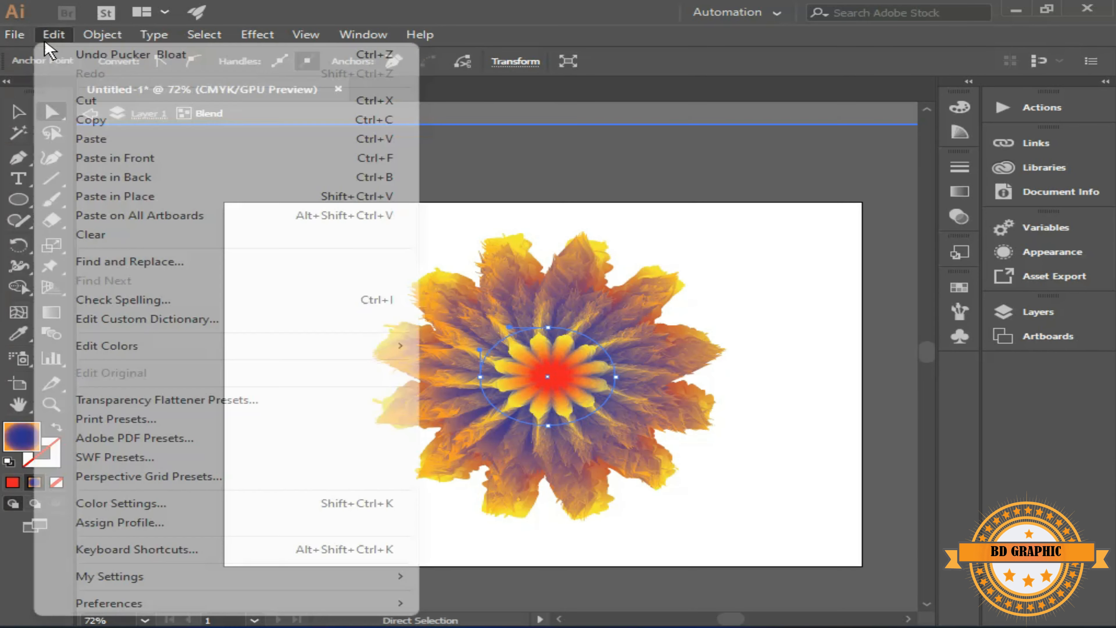
{"action": "left_click", "coordinate": [141, 164]}
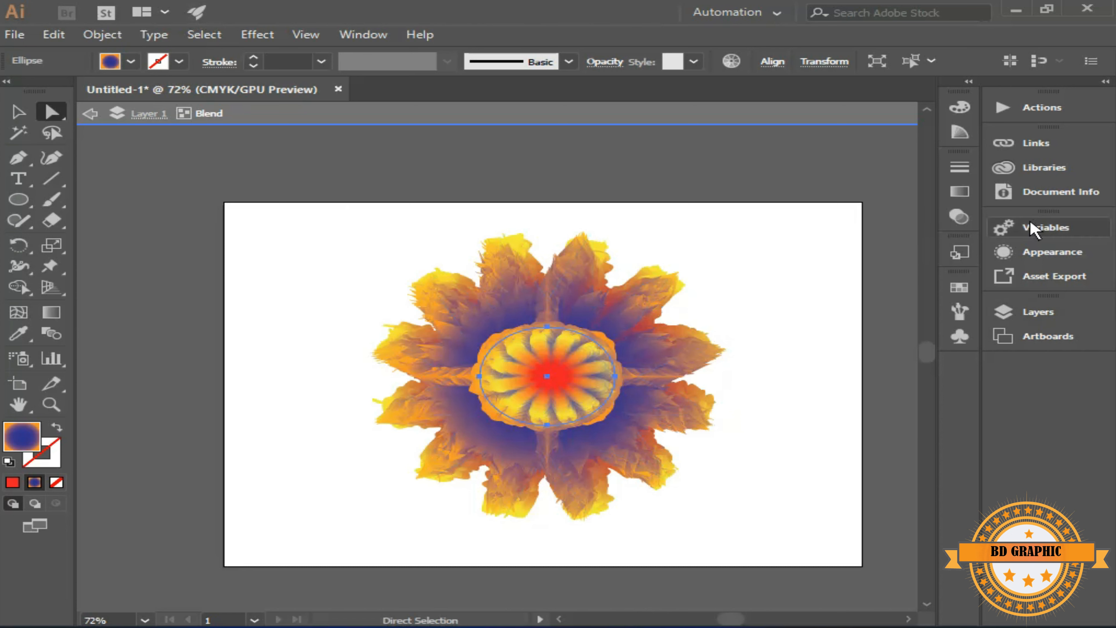
Change the outer colour stop of the pasted ellipse's radial gradient from orange to red
{"action": "left_click", "coordinate": [958, 197]}
{"action": "left_click", "coordinate": [895, 299]}
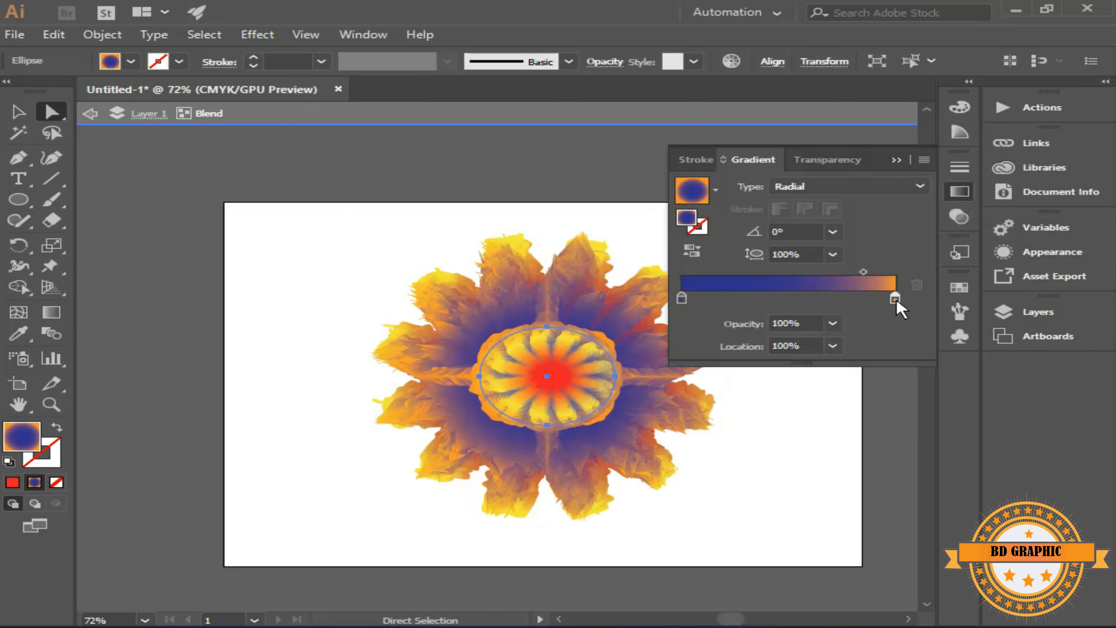
{"action": "double_click", "coordinate": [895, 299]}
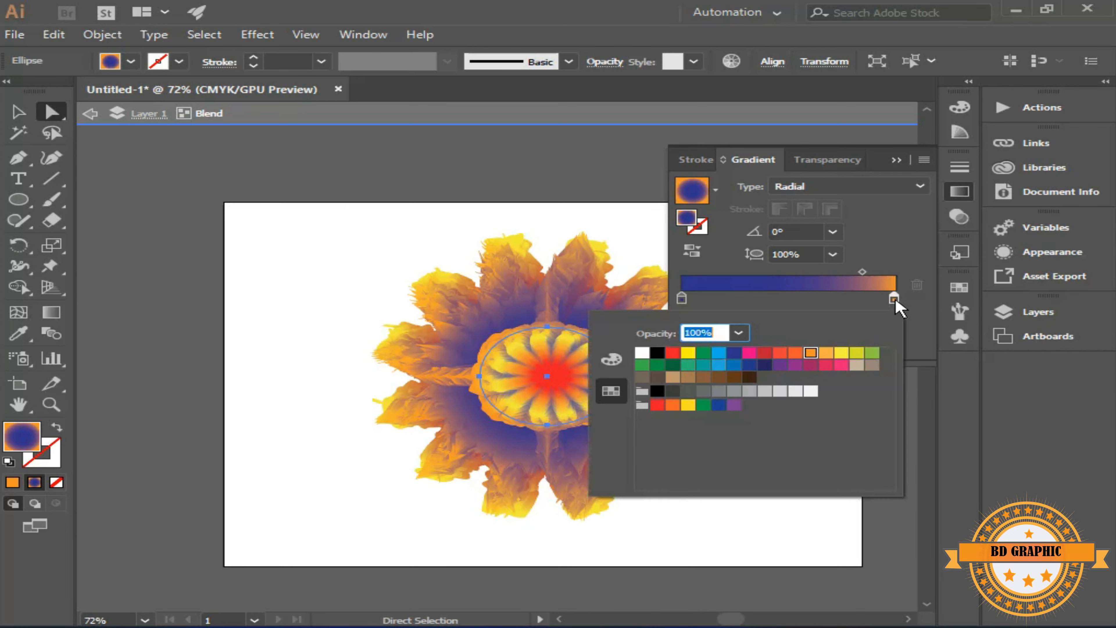
{"action": "left_click", "coordinate": [672, 352]}
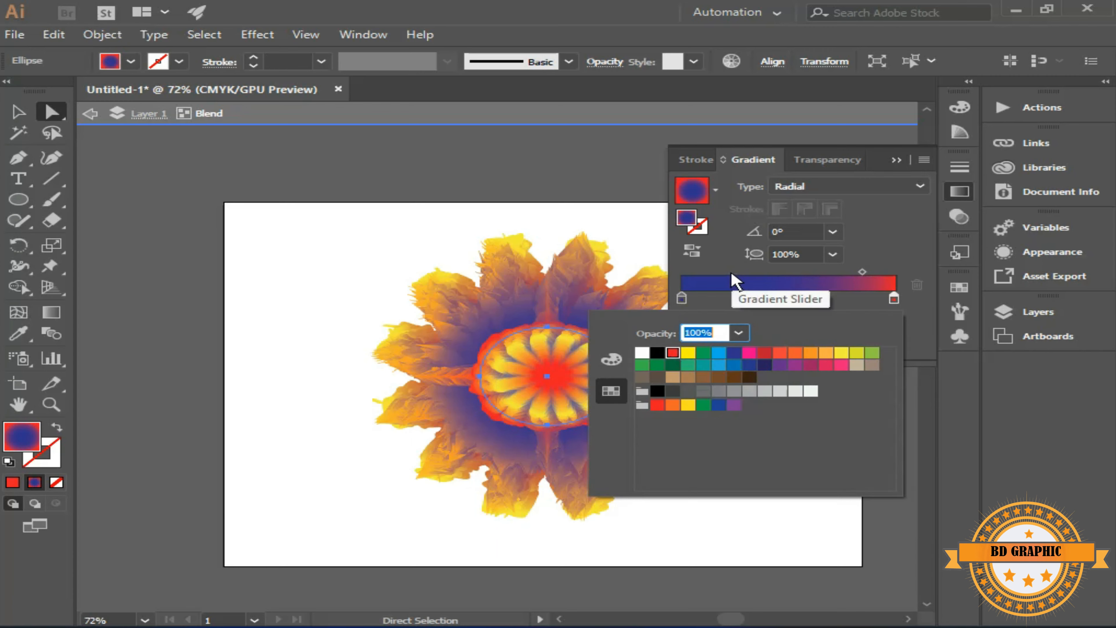
{"action": "left_click", "coordinate": [921, 337]}
{"action": "left_click", "coordinate": [895, 159]}
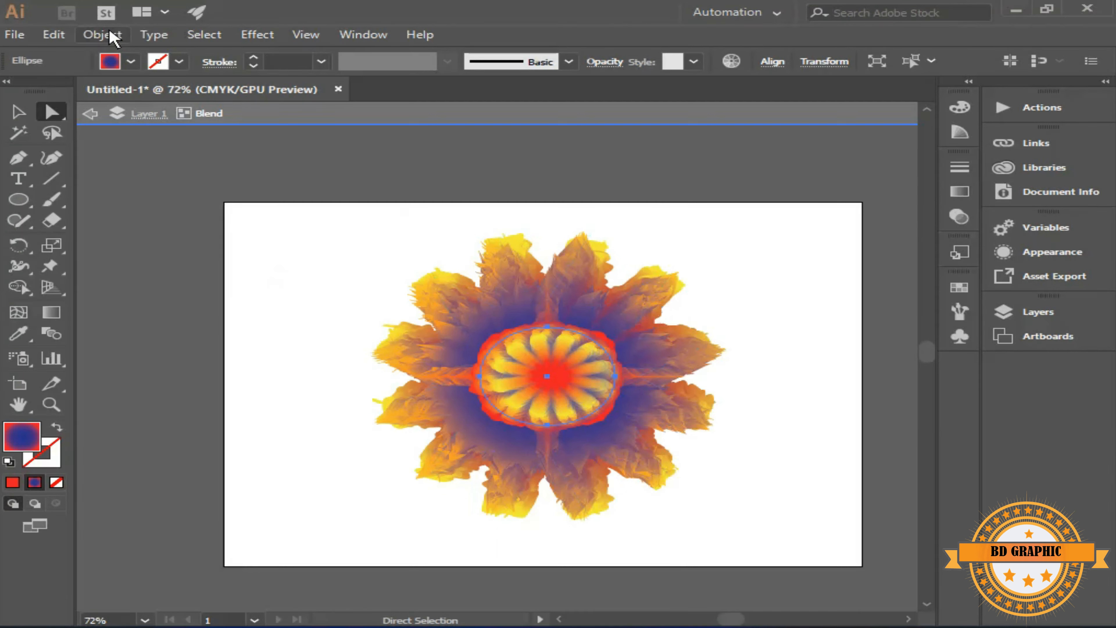
Apply a Pucker & Bloat effect of -75% to the pasted ellipse and rotate the ellipse clockwise
{"action": "left_click", "coordinate": [255, 35]}
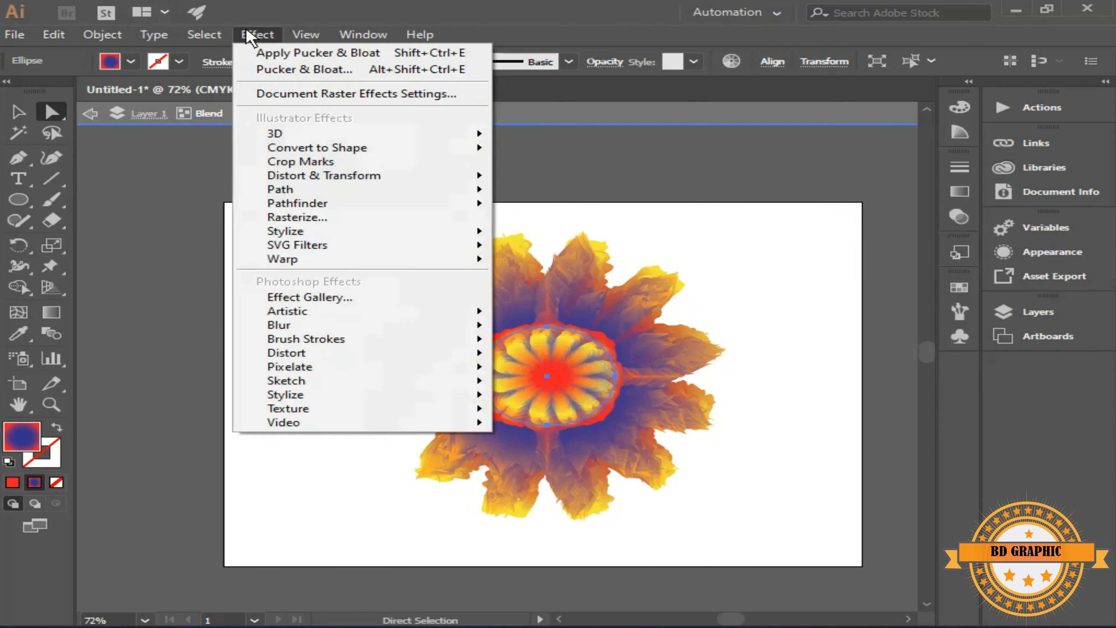
{"action": "mouse_move", "coordinate": [361, 175]}
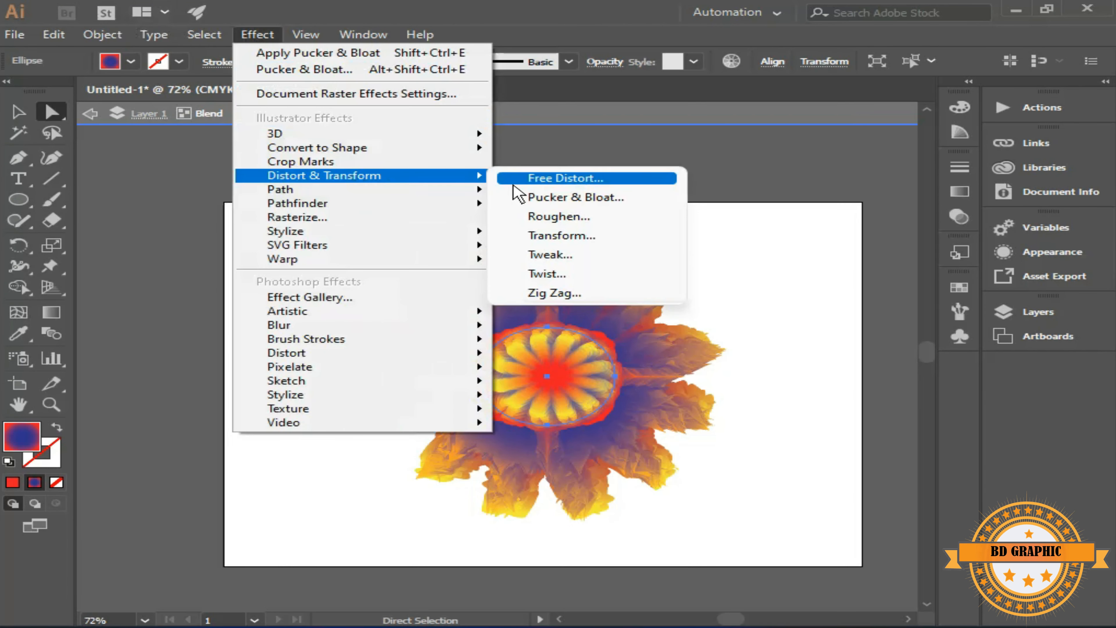
{"action": "left_click", "coordinate": [533, 198]}
{"action": "left_click", "coordinate": [894, 256]}
{"action": "key", "text": "BackSpace"}
{"action": "key", "text": "BackSpace"}
{"action": "key", "text": "BackSpace"}
{"action": "key", "text": "BackSpace"}
{"action": "type", "text": "-75"}
{"action": "key", "text": "Tab"}
{"action": "left_click", "coordinate": [789, 309]}
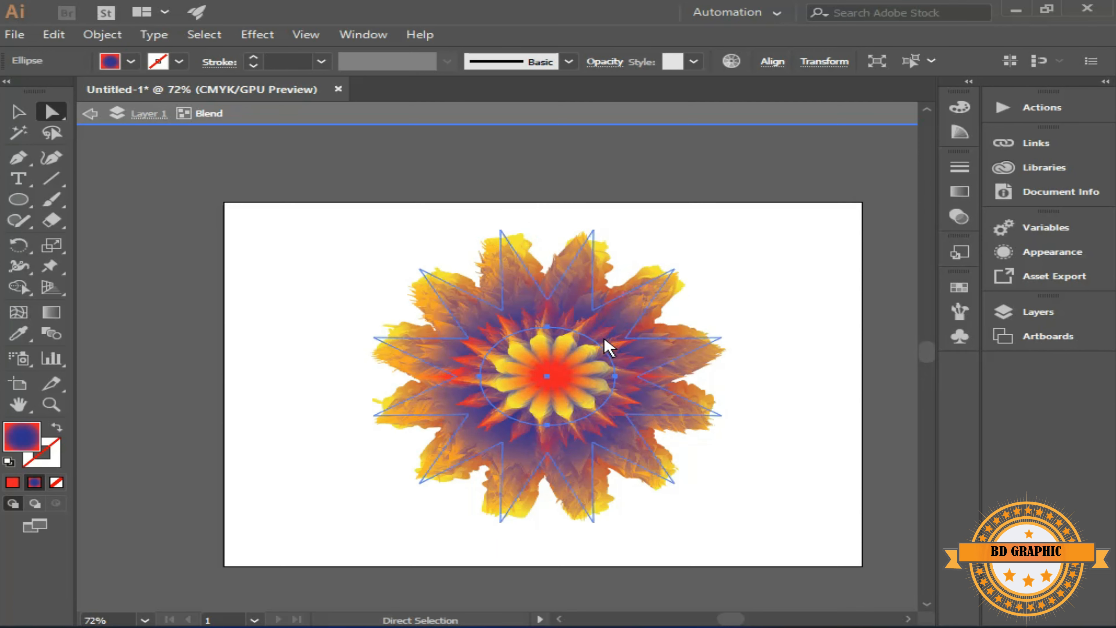
{"action": "left_click", "coordinate": [17, 112]}
{"action": "left_click_drag", "start_coordinate": [623, 327], "coordinate": [638, 385]}
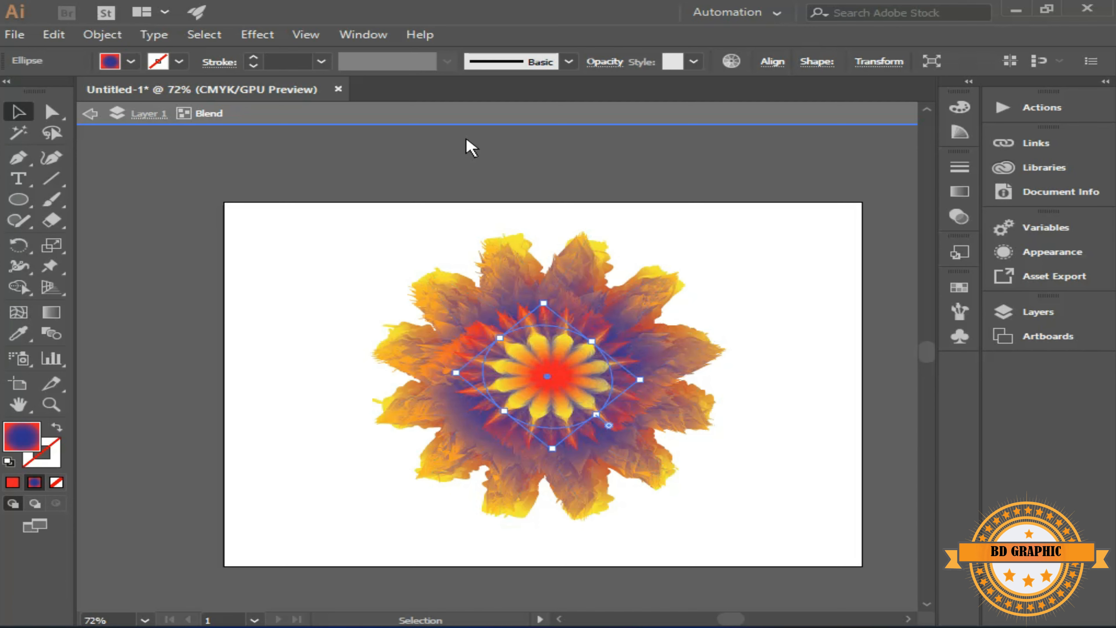
Select the whole blended flower, copy it and paste the copy in front
{"action": "key", "text": "ctrl+a"}
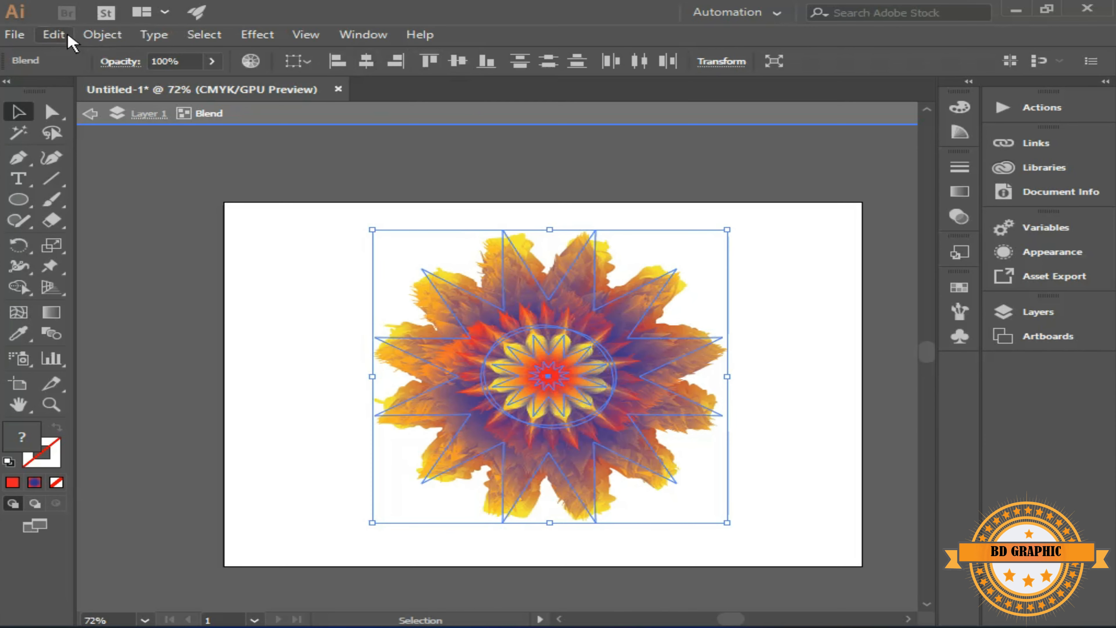
{"action": "left_click", "coordinate": [55, 35]}
{"action": "left_click", "coordinate": [110, 116]}
{"action": "left_click", "coordinate": [54, 35]}
{"action": "left_click", "coordinate": [126, 159]}
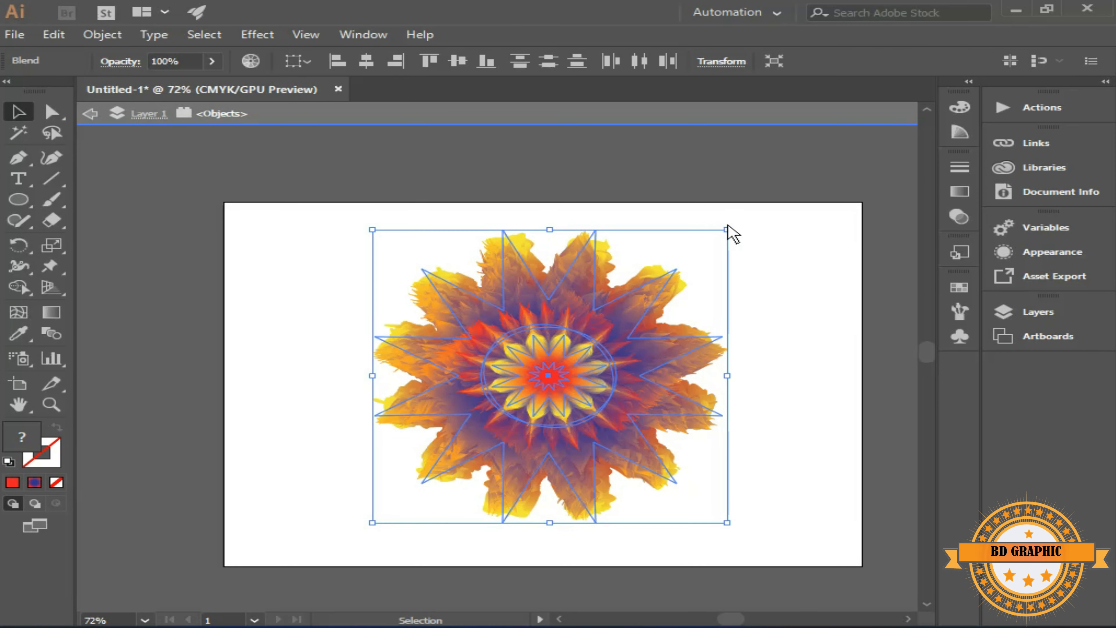
Rotate the pasted flower copy to about 321° so its petals fill the gaps, and deselect it
{"action": "left_click_drag", "start_coordinate": [729, 227], "coordinate": [775, 363]}
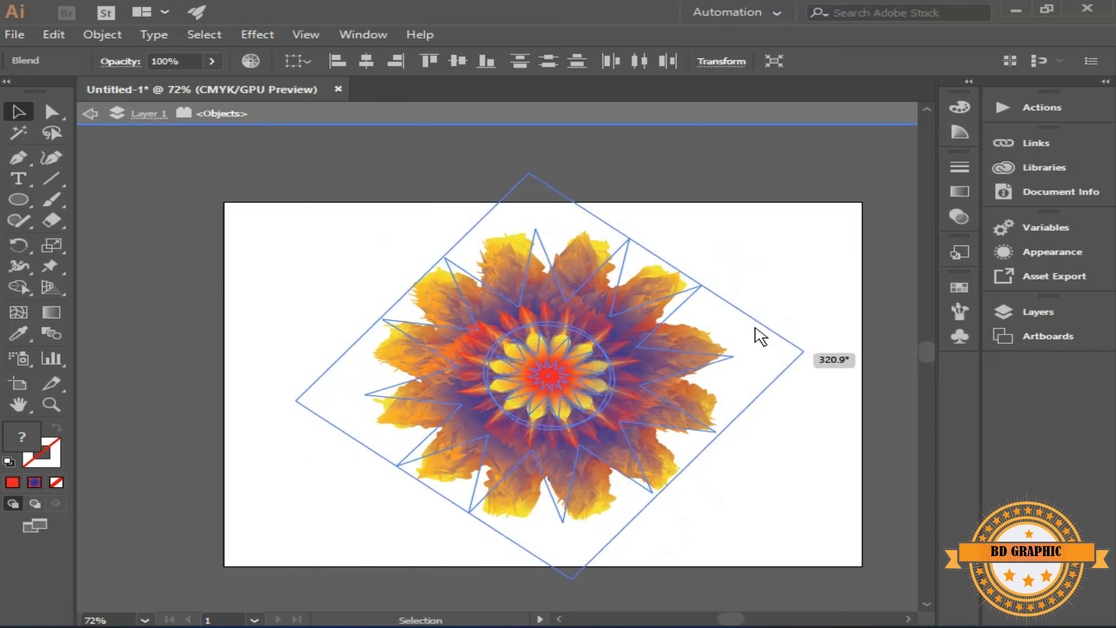
{"action": "left_click_drag", "start_coordinate": [739, 304], "coordinate": [740, 303]}
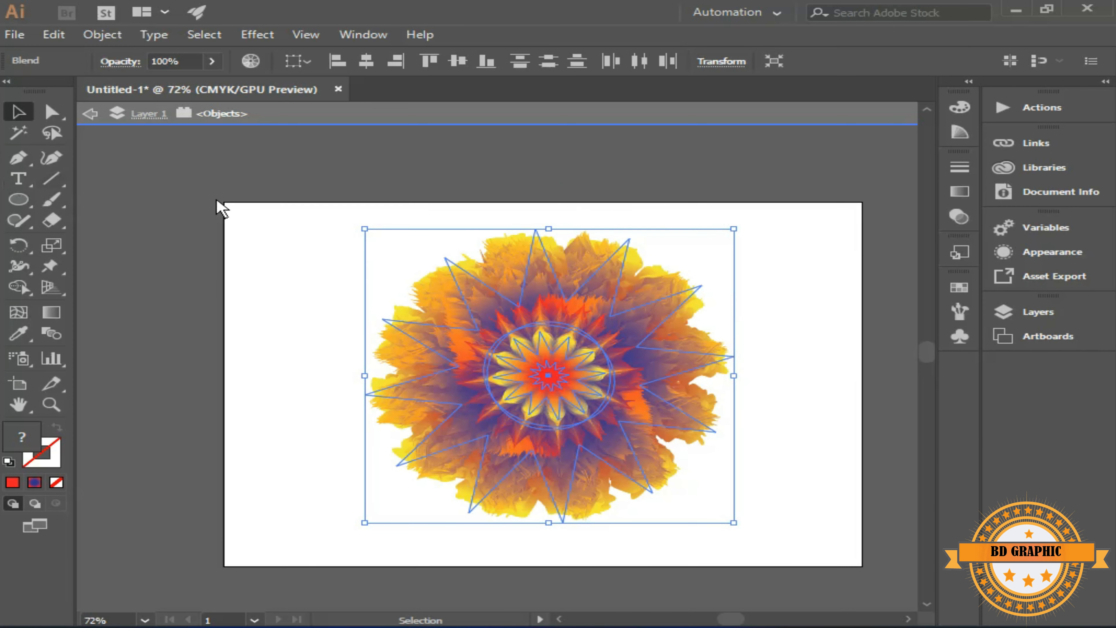
{"action": "left_click", "coordinate": [275, 248]}
Set the fill colour to blue #1717C6 and draw a rectangle covering the whole artboard
{"action": "double_click", "coordinate": [22, 436]}
{"action": "left_click", "coordinate": [581, 275]}
{"action": "left_click", "coordinate": [515, 251]}
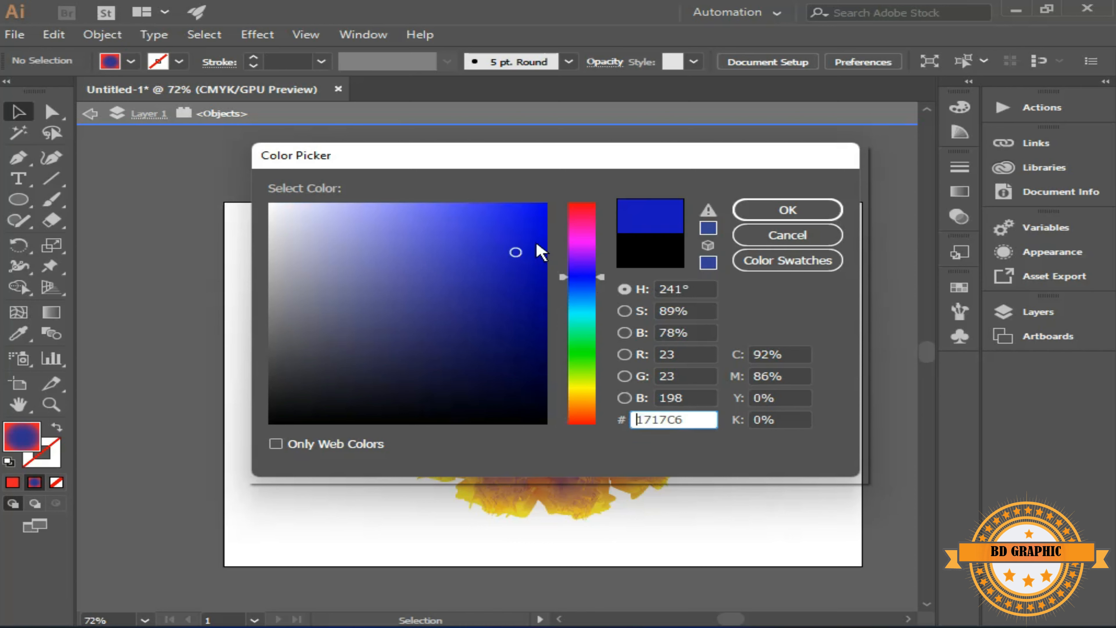
{"action": "left_click", "coordinate": [788, 209]}
{"action": "left_click", "coordinate": [19, 199]}
{"action": "left_click", "coordinate": [88, 199]}
{"action": "left_click_drag", "start_coordinate": [225, 203], "coordinate": [862, 567]}
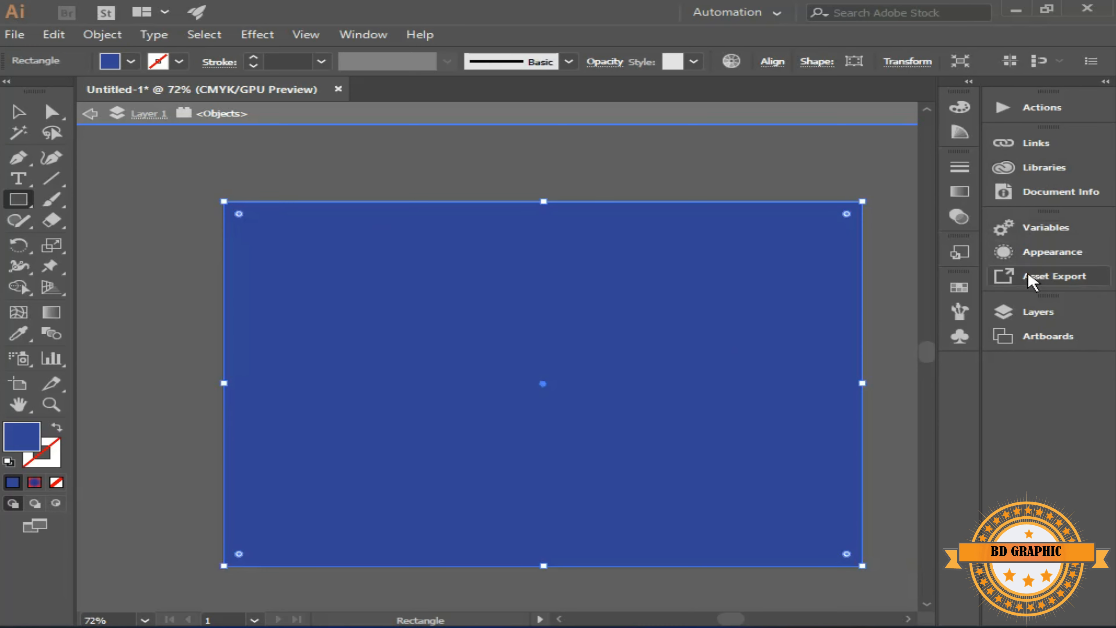
Move the blue rectangle below both flower blends in the layer order
{"action": "left_click", "coordinate": [1037, 311]}
{"action": "left_click_drag", "start_coordinate": [883, 348], "coordinate": [880, 392]}
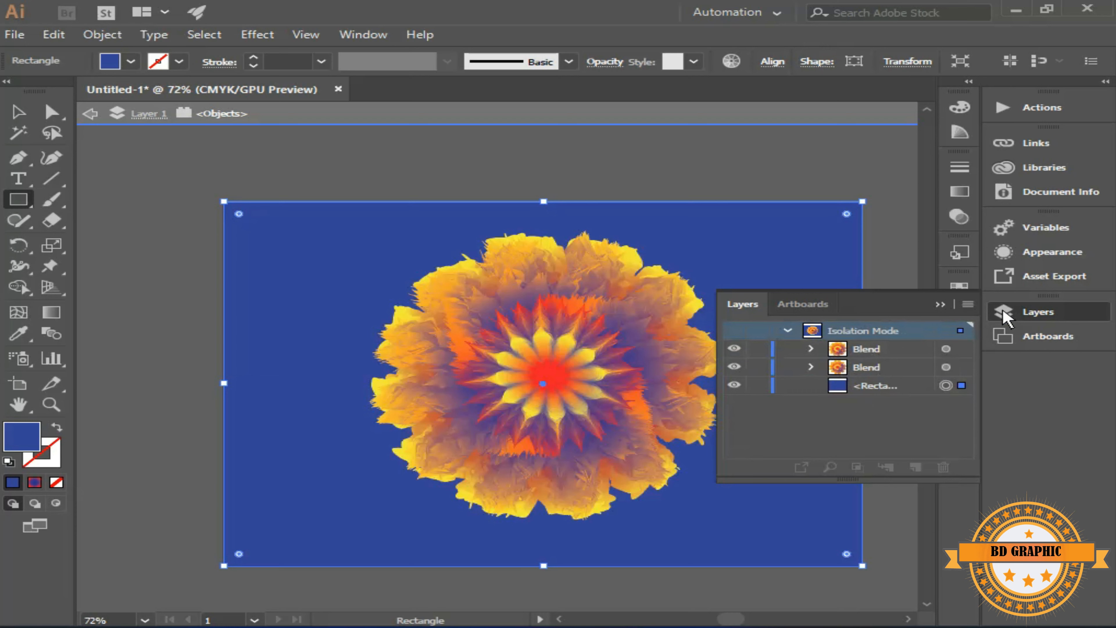
{"action": "left_click", "coordinate": [940, 304]}
Darken the background rectangle's solid fill to navy blue
{"action": "double_click", "coordinate": [22, 435]}
{"action": "left_click_drag", "start_coordinate": [506, 160], "coordinate": [869, 171]}
{"action": "left_click", "coordinate": [886, 339]}
{"action": "left_click_drag", "start_coordinate": [1052, 175], "coordinate": [855, 202]}
{"action": "left_click", "coordinate": [984, 249]}
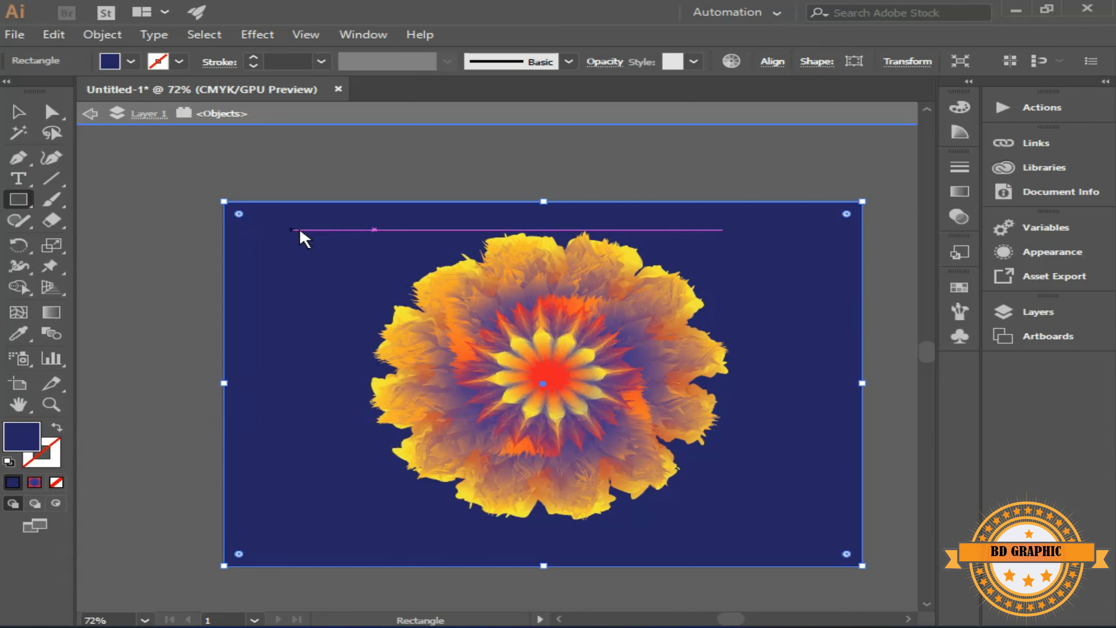
Fill the background rectangle with a radial gradient, changing its outer colour stop from red to dark navy
{"action": "double_click", "coordinate": [54, 317]}
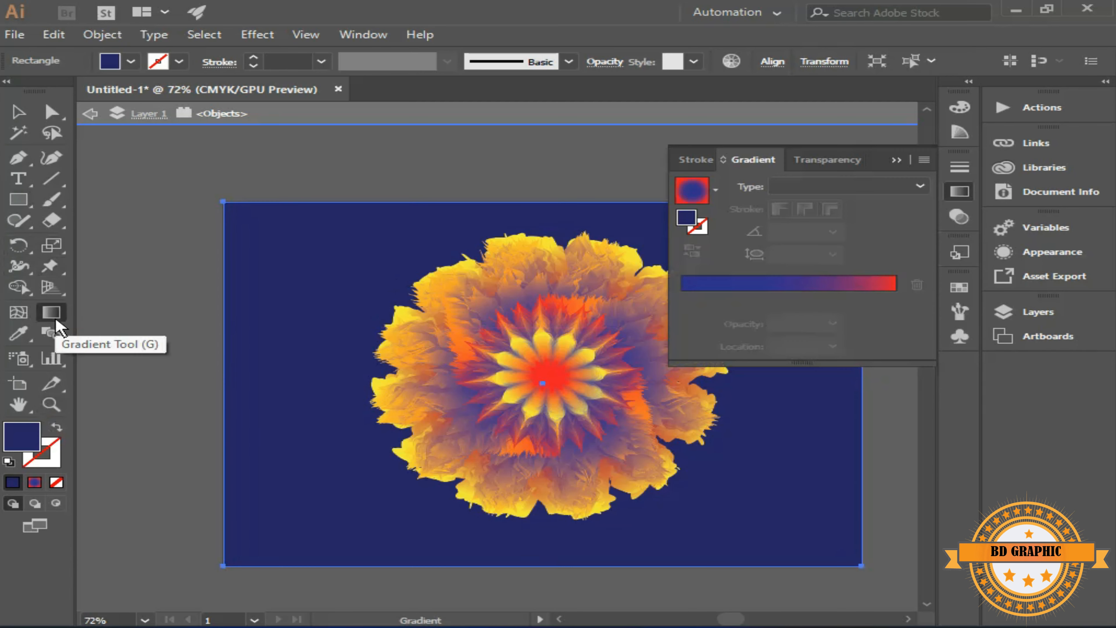
{"action": "left_click", "coordinate": [816, 285]}
{"action": "double_click", "coordinate": [894, 300]}
{"action": "left_click", "coordinate": [748, 365]}
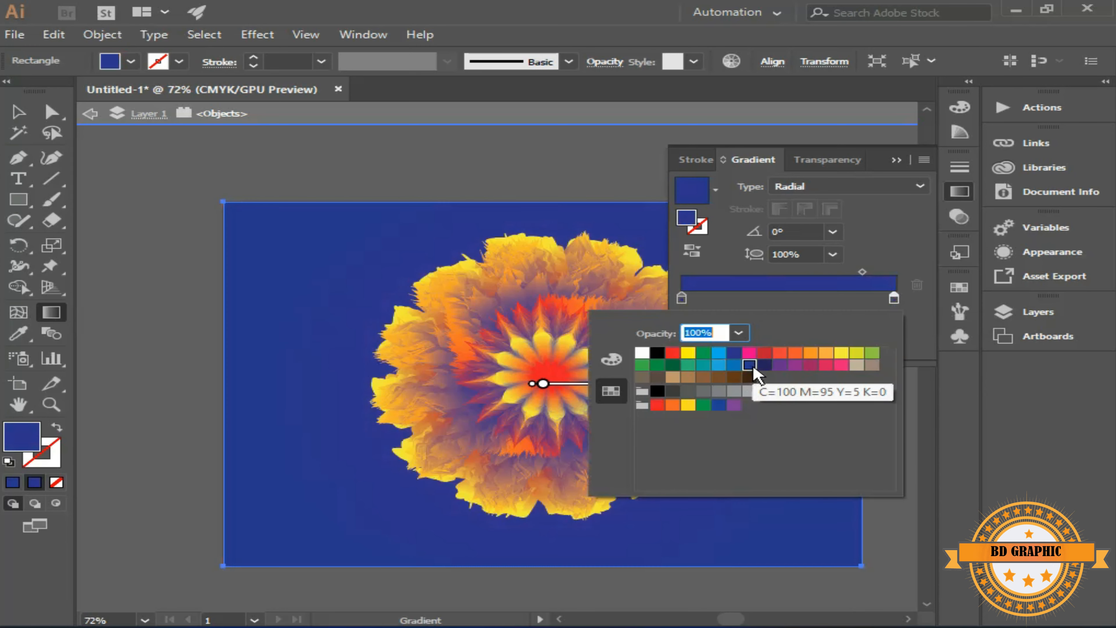
{"action": "left_click", "coordinate": [763, 365]}
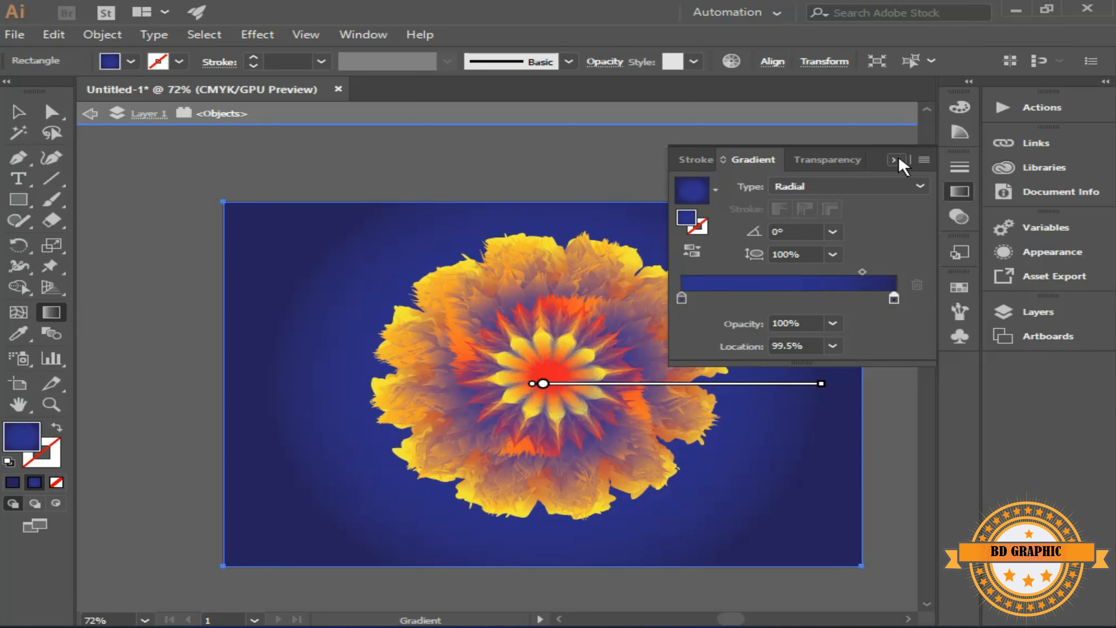
{"action": "left_click", "coordinate": [894, 160]}
Move the background gradient's inner blue stop a short way outward from the centre and deselect the rectangle
{"action": "left_click_drag", "start_coordinate": [726, 391], "coordinate": [610, 393]}
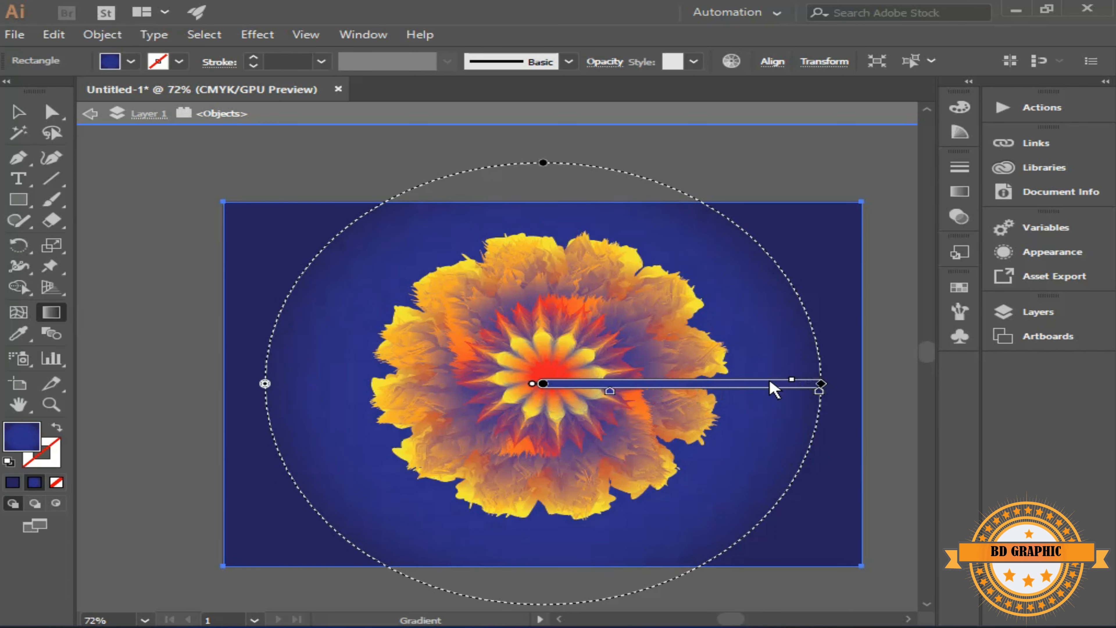
{"action": "left_click", "coordinate": [18, 112]}
{"action": "left_click", "coordinate": [145, 170]}
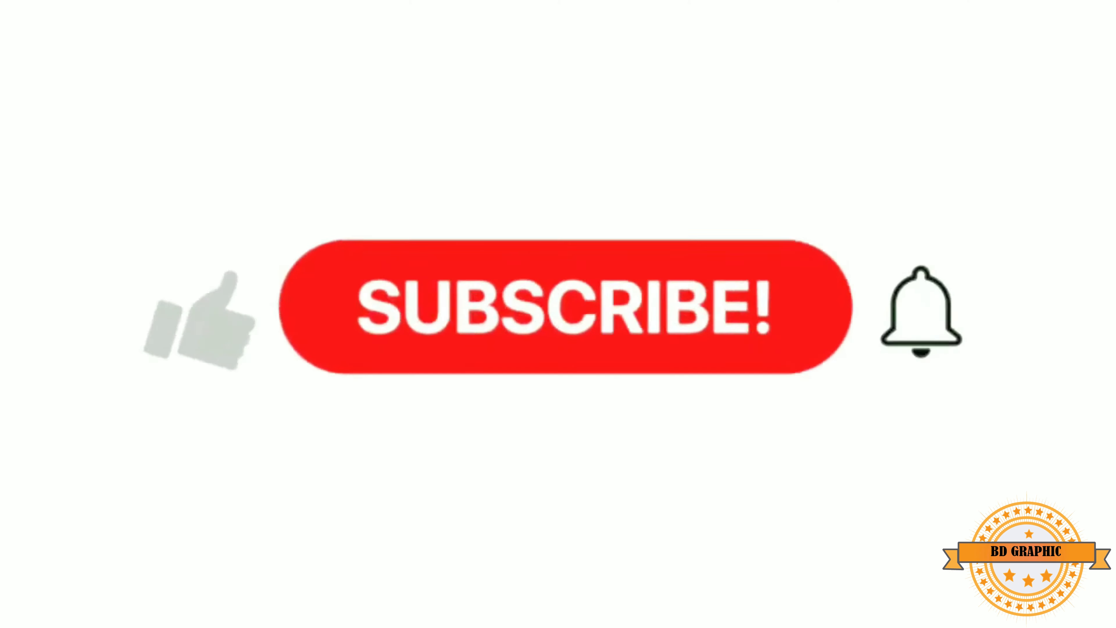